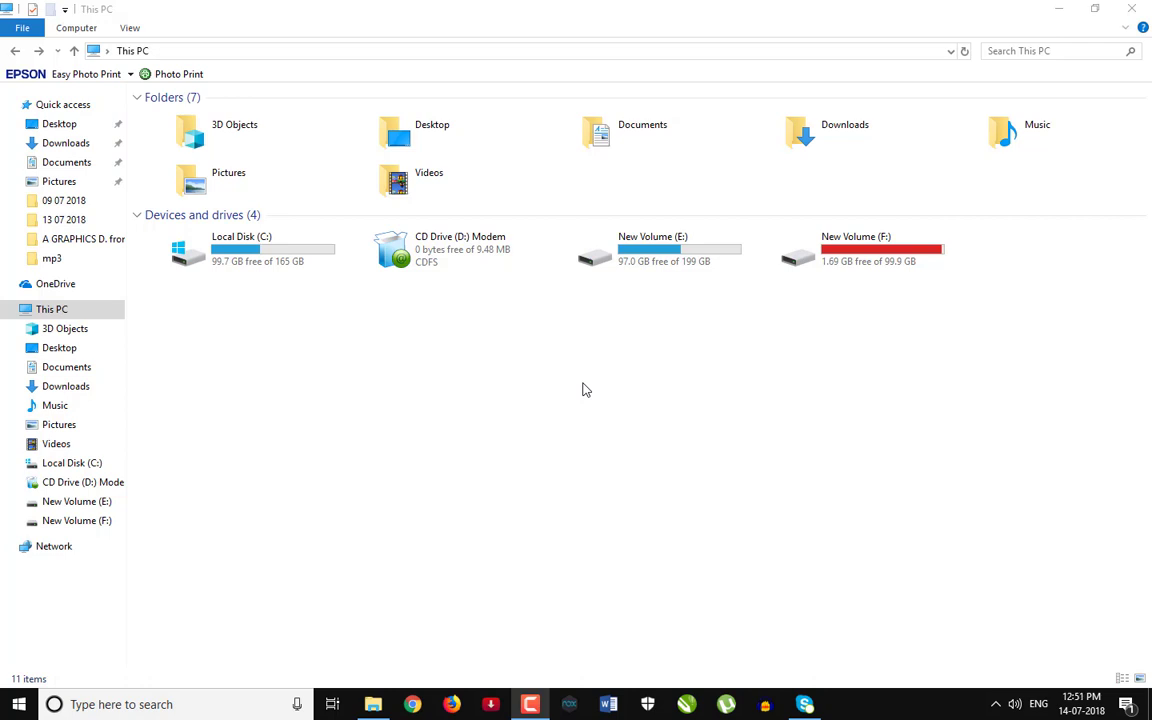
View the computer's basic system properties, including the Windows edition and system type, and close them
right_click(585, 390)
left_click(620, 535)
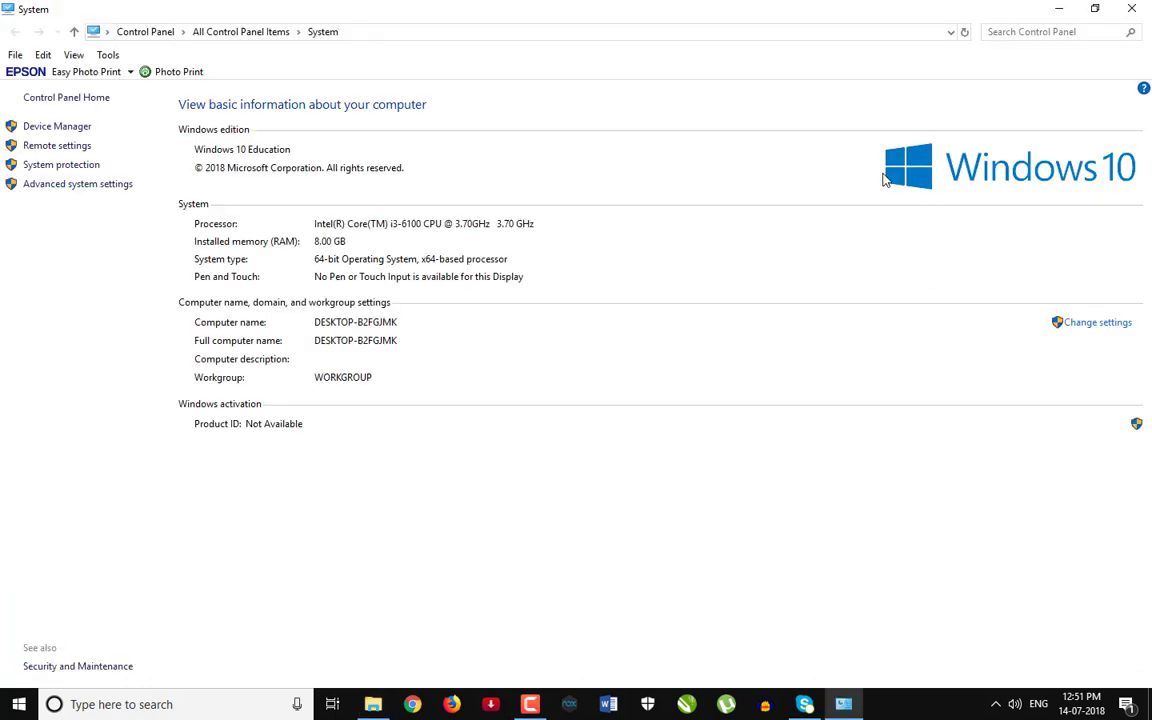
left_click(1131, 8)
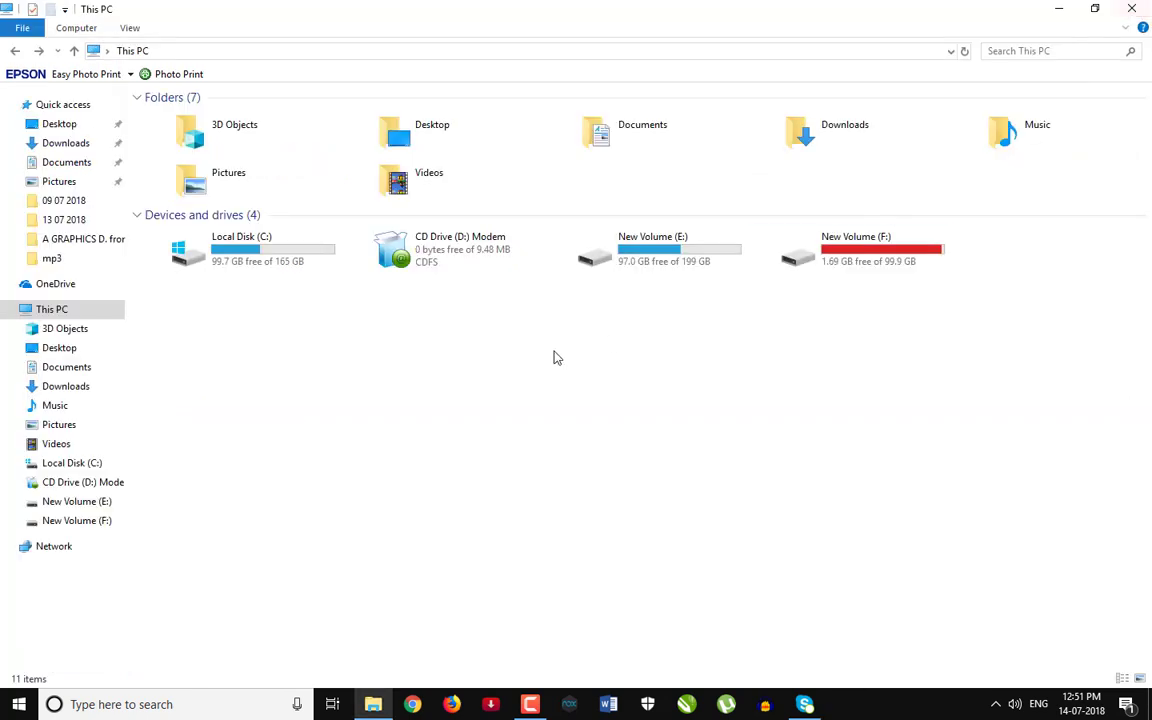
On the Modem CD drive, set Modem_installation to run in Windows 7 compatibility mode and as an administrator
right_click(455, 258)
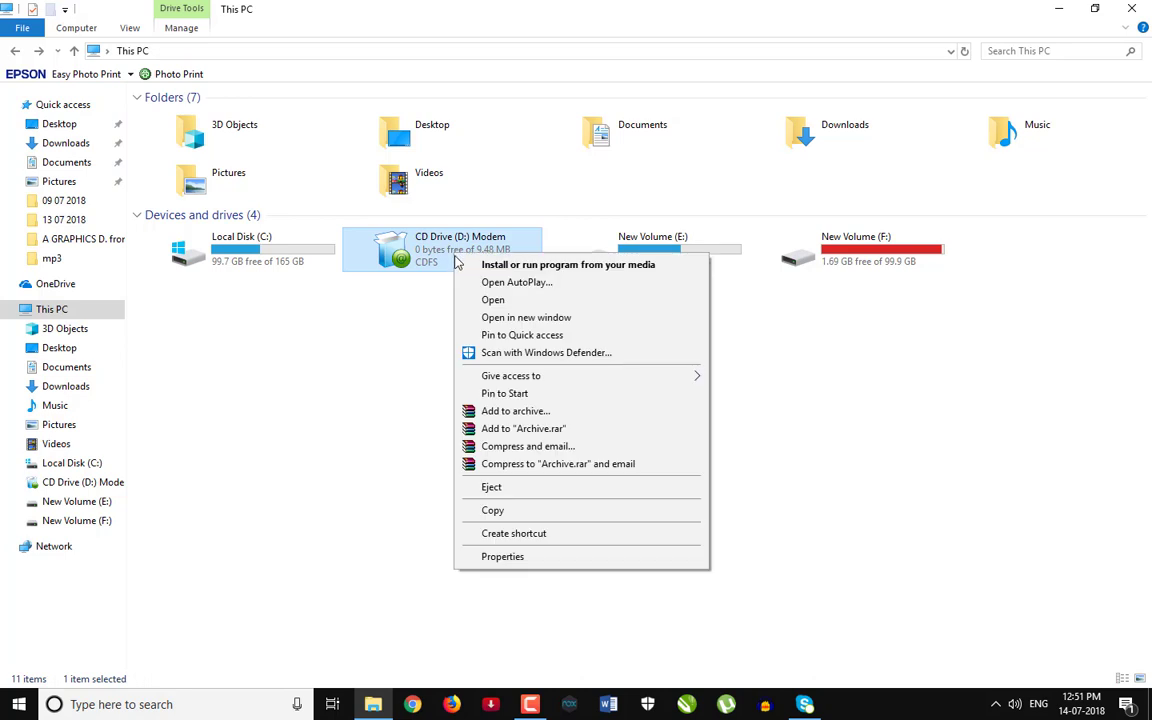
left_click(490, 299)
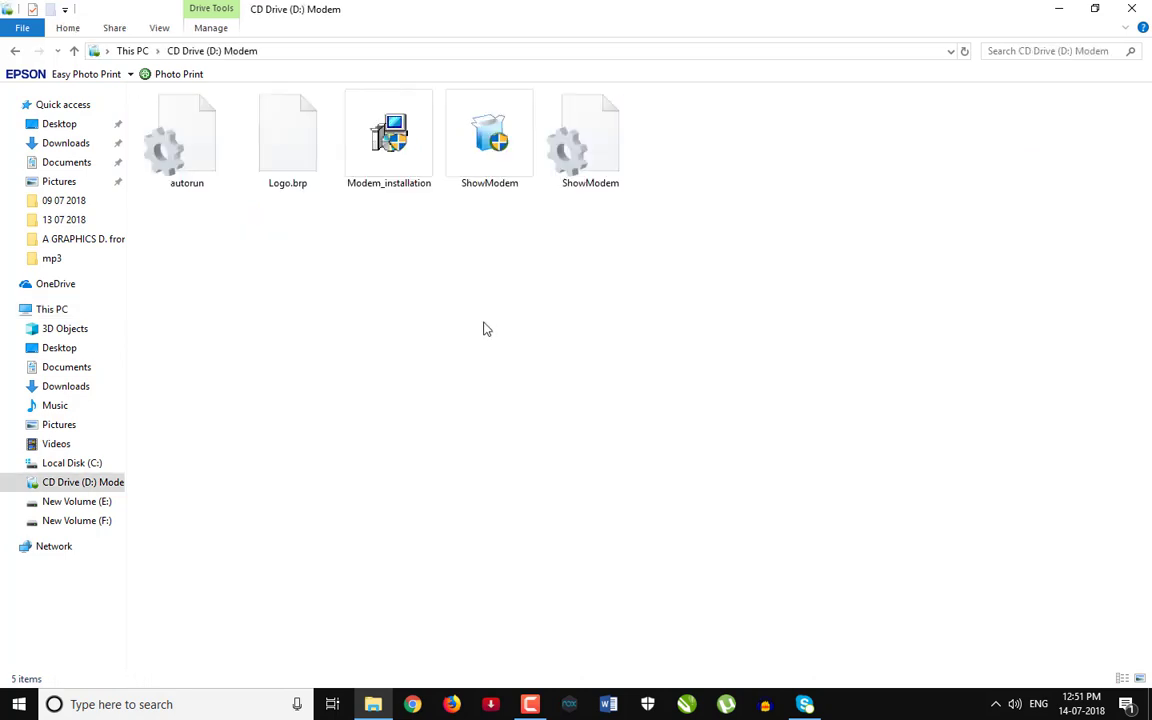
right_click(392, 180)
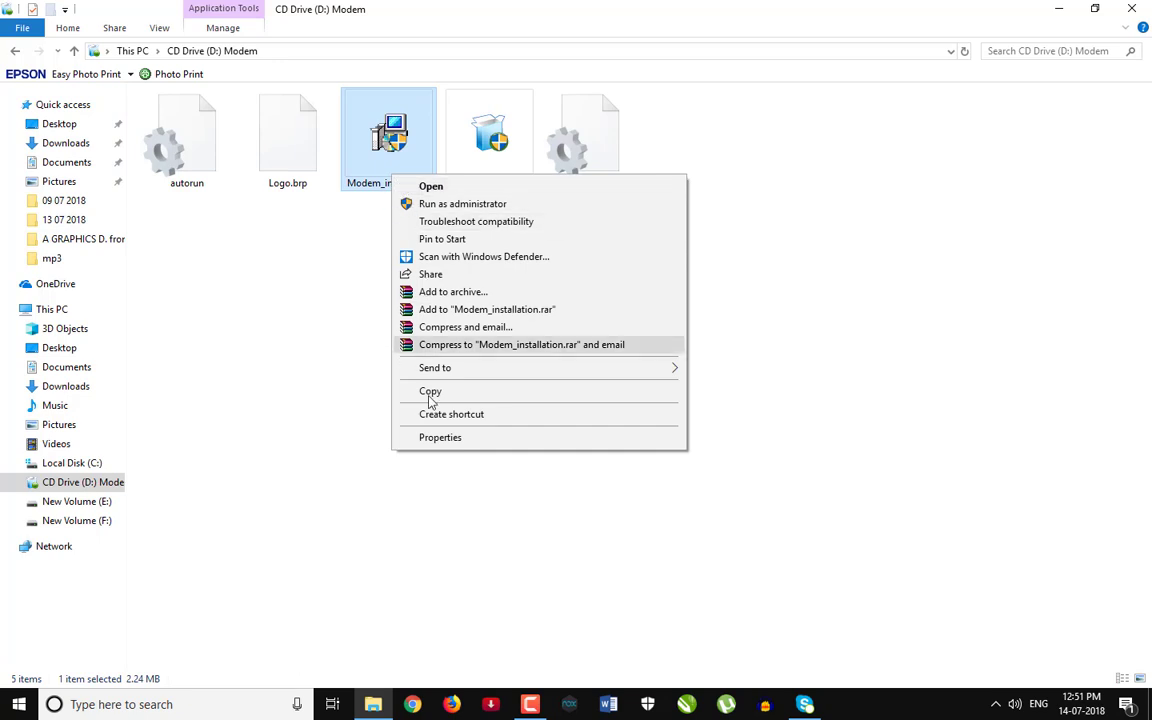
left_click(442, 438)
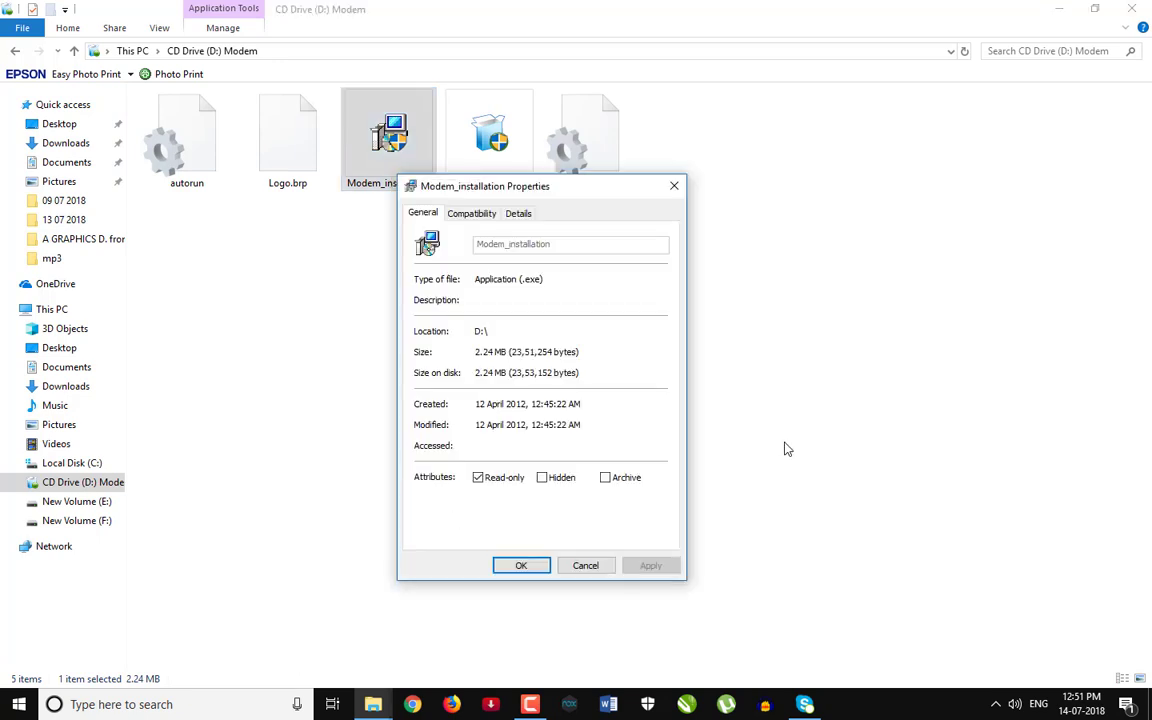
left_click(482, 216)
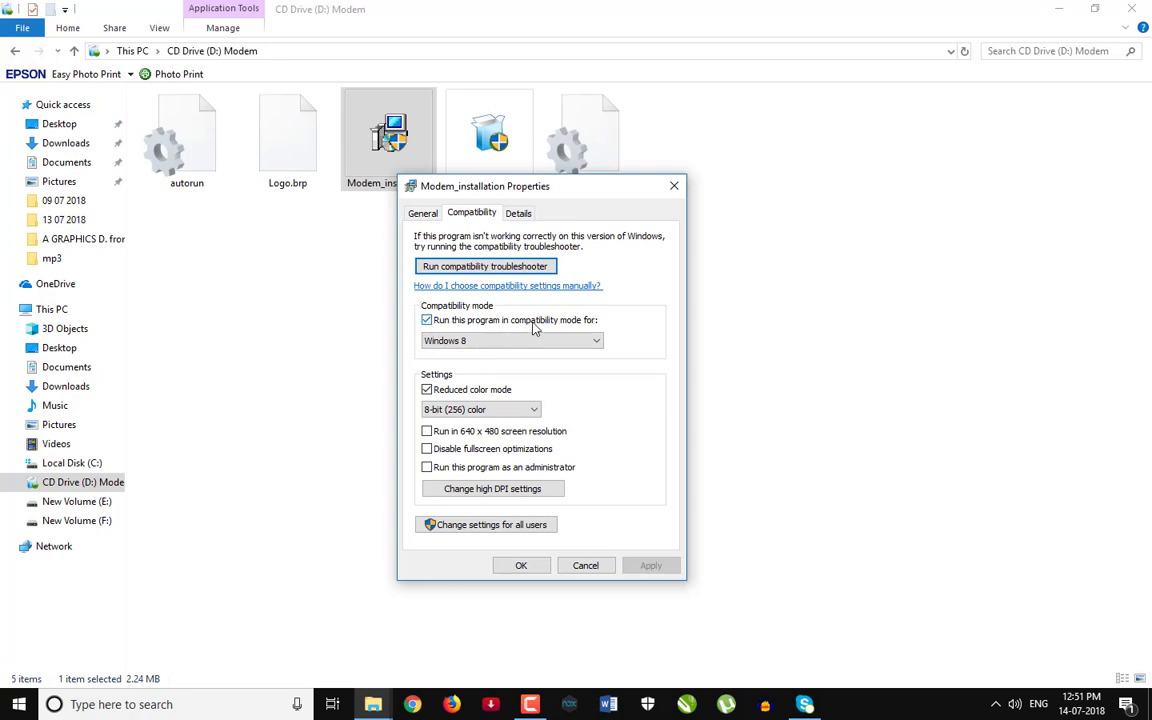
left_click(452, 341)
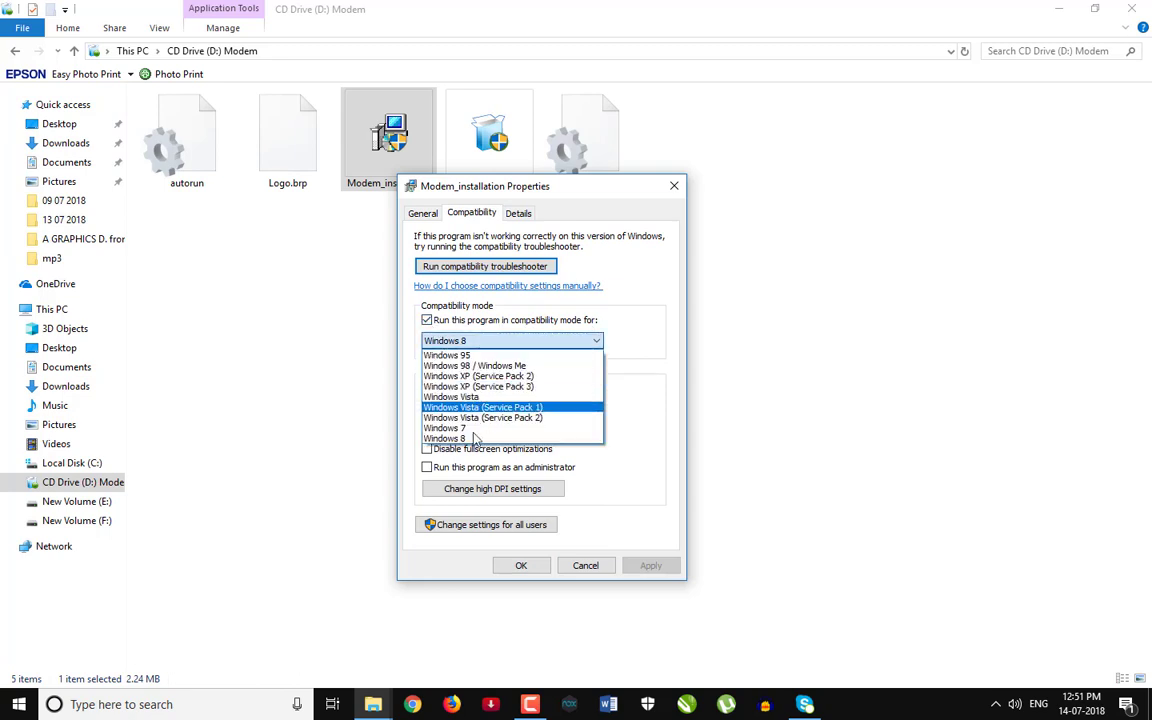
left_click(474, 432)
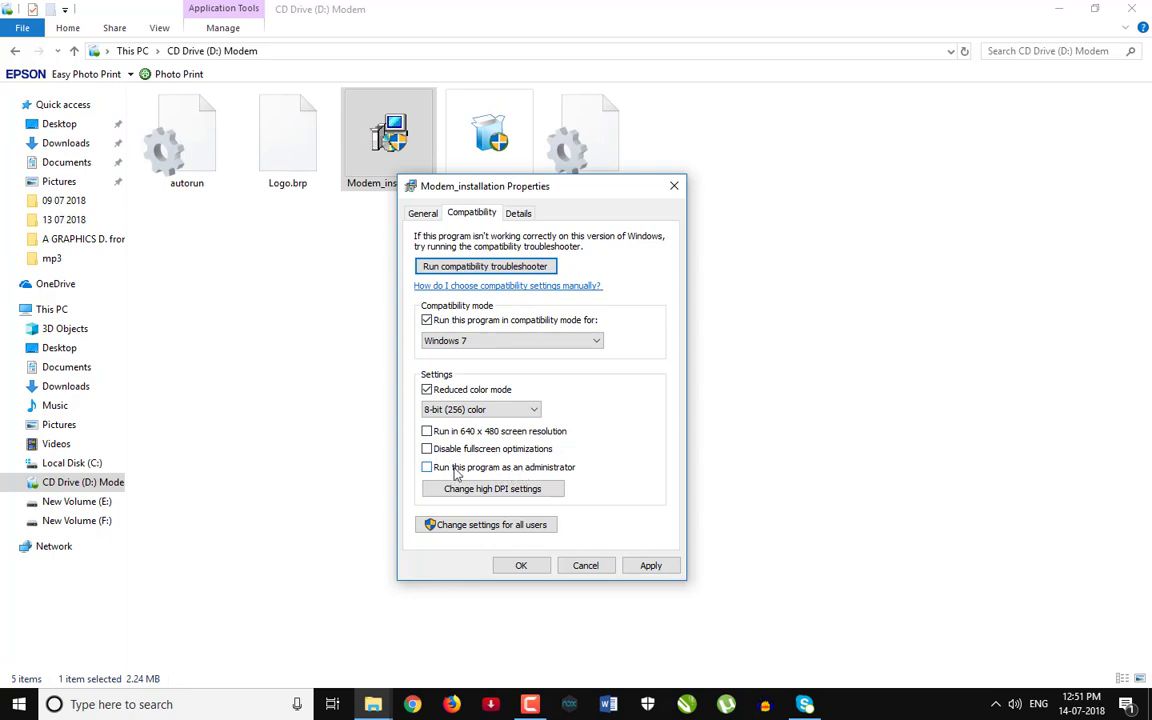
left_click(650, 568)
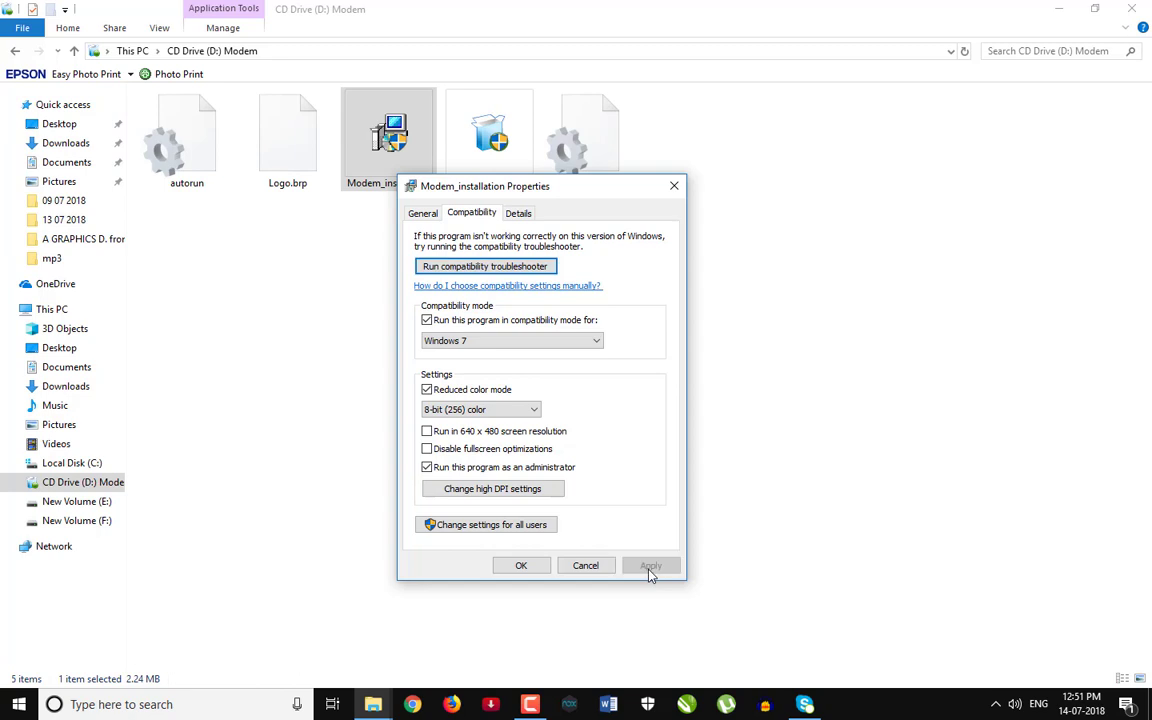
left_click(535, 567)
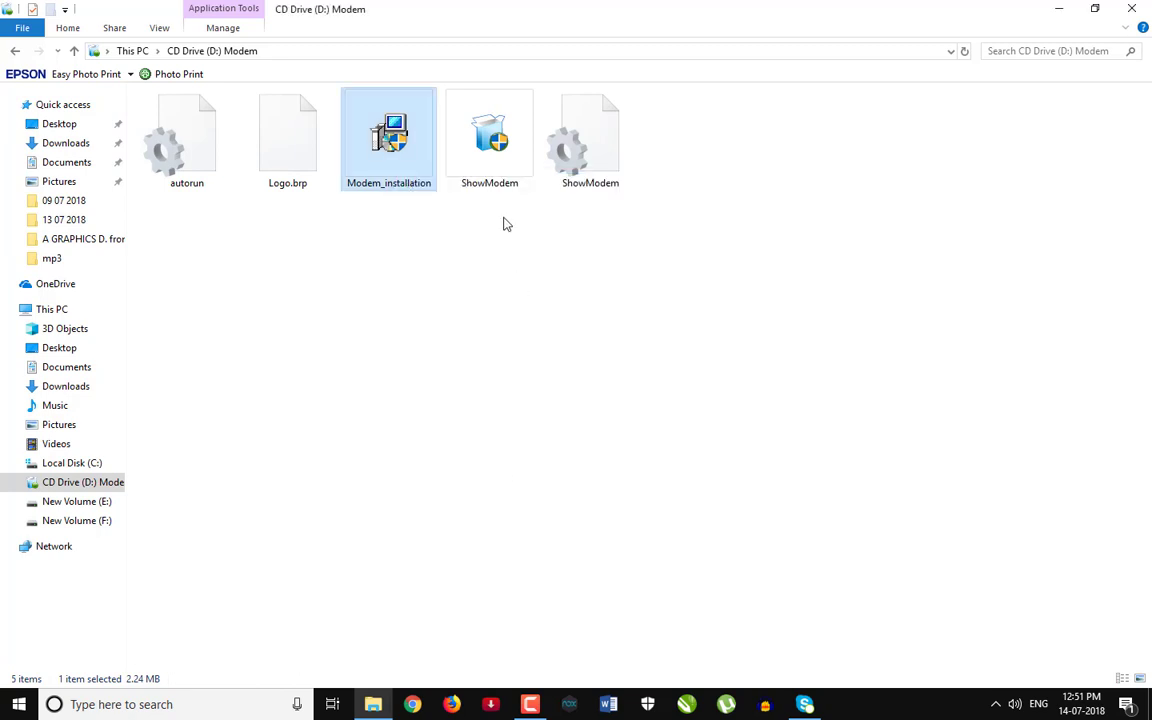
Enable compatibility mode for Windows 7 on the ShowModem application and apply the change
mouse_move(496, 197)
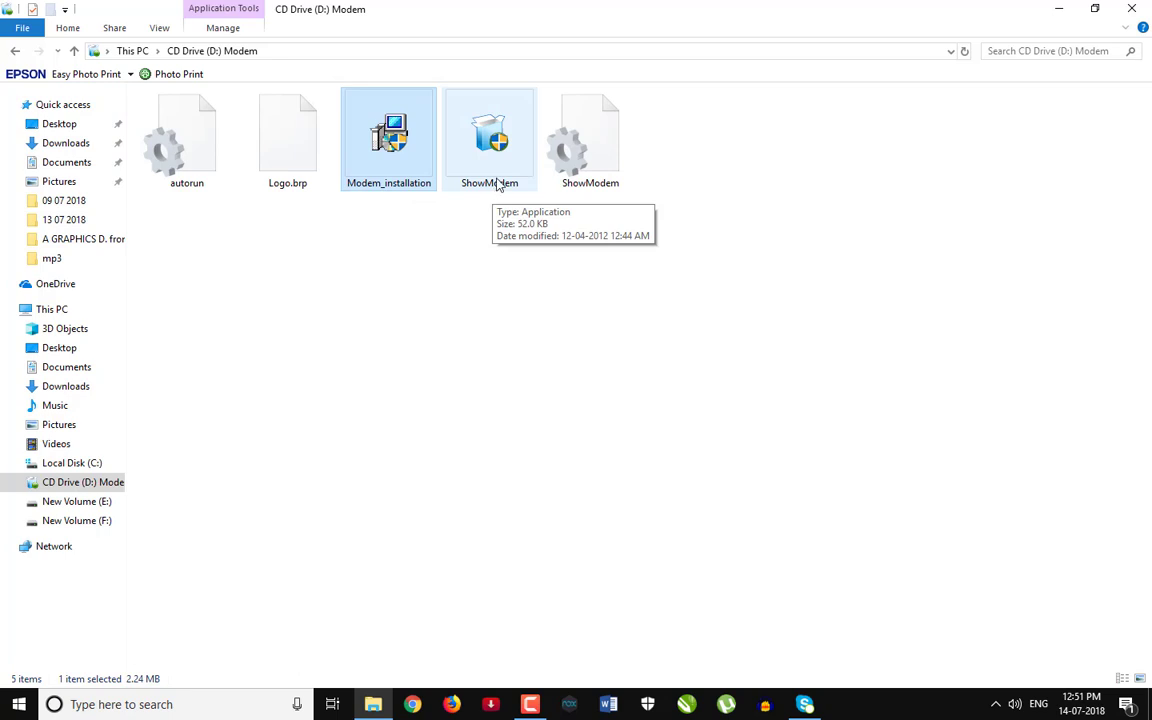
right_click(497, 186)
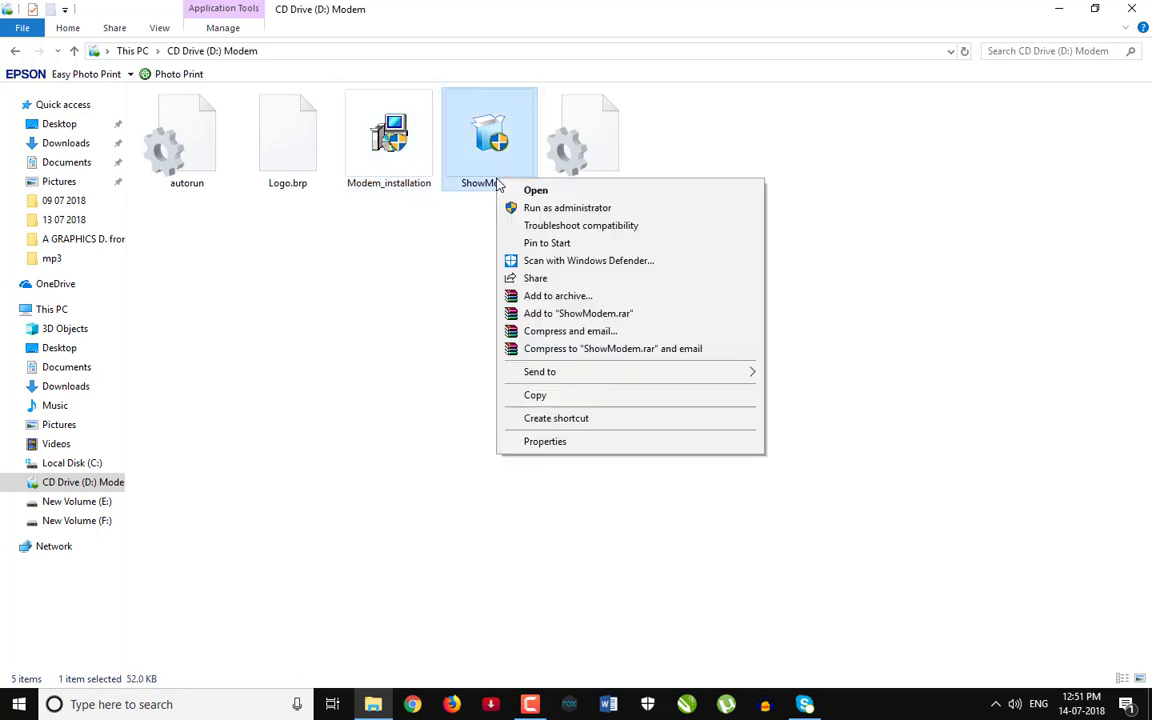
left_click(545, 441)
left_click(586, 222)
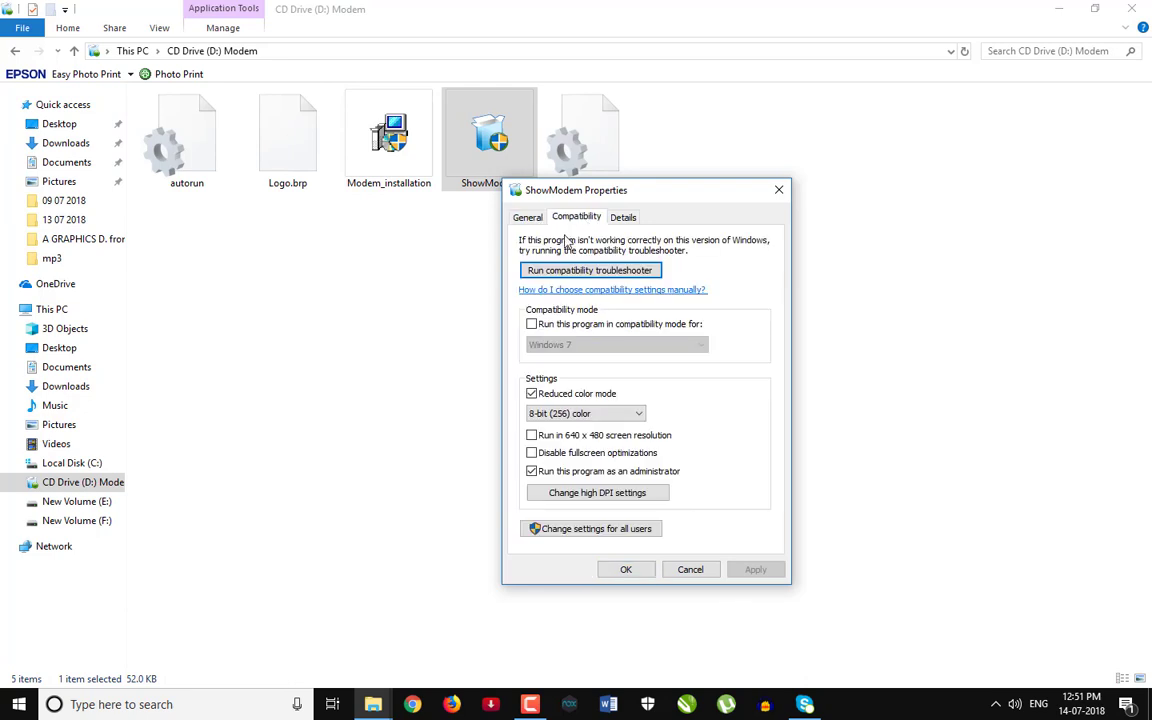
left_click(532, 324)
left_click(612, 344)
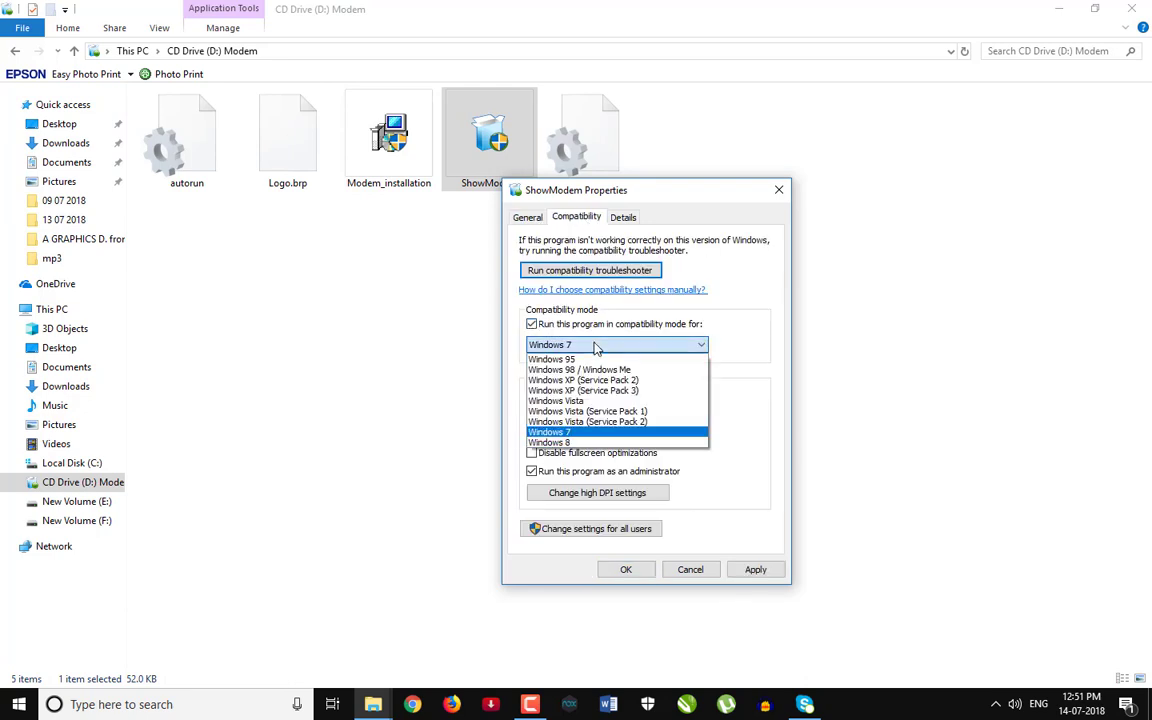
left_click(552, 431)
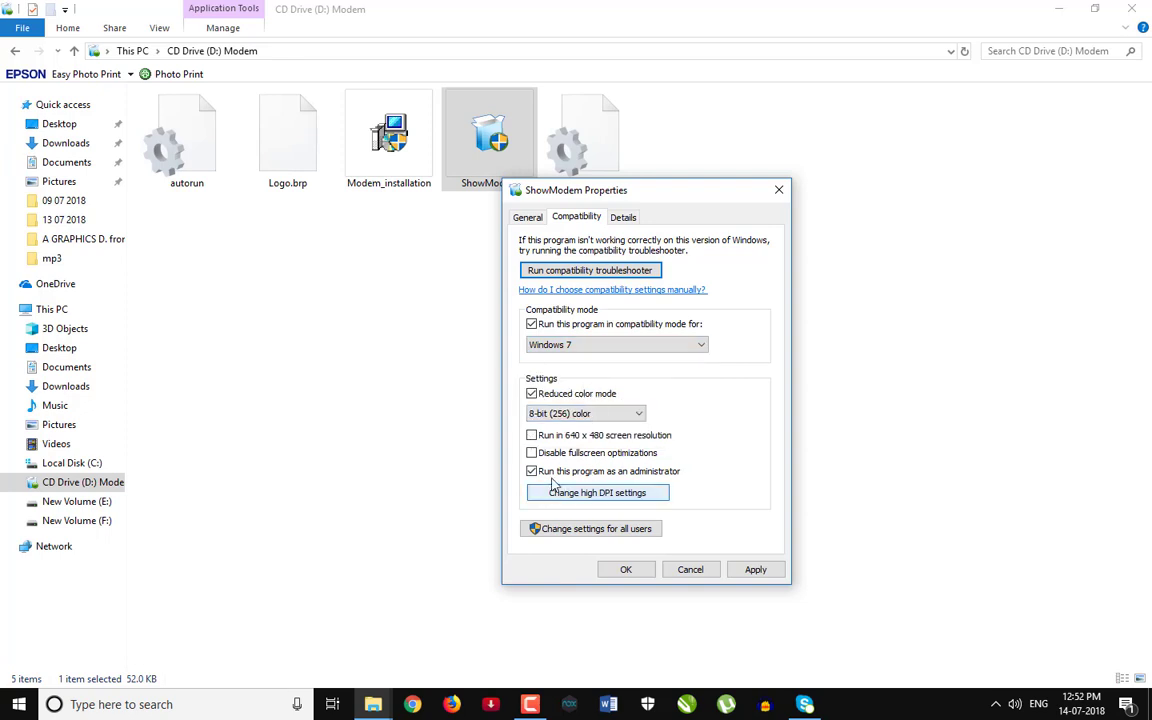
left_click(757, 571)
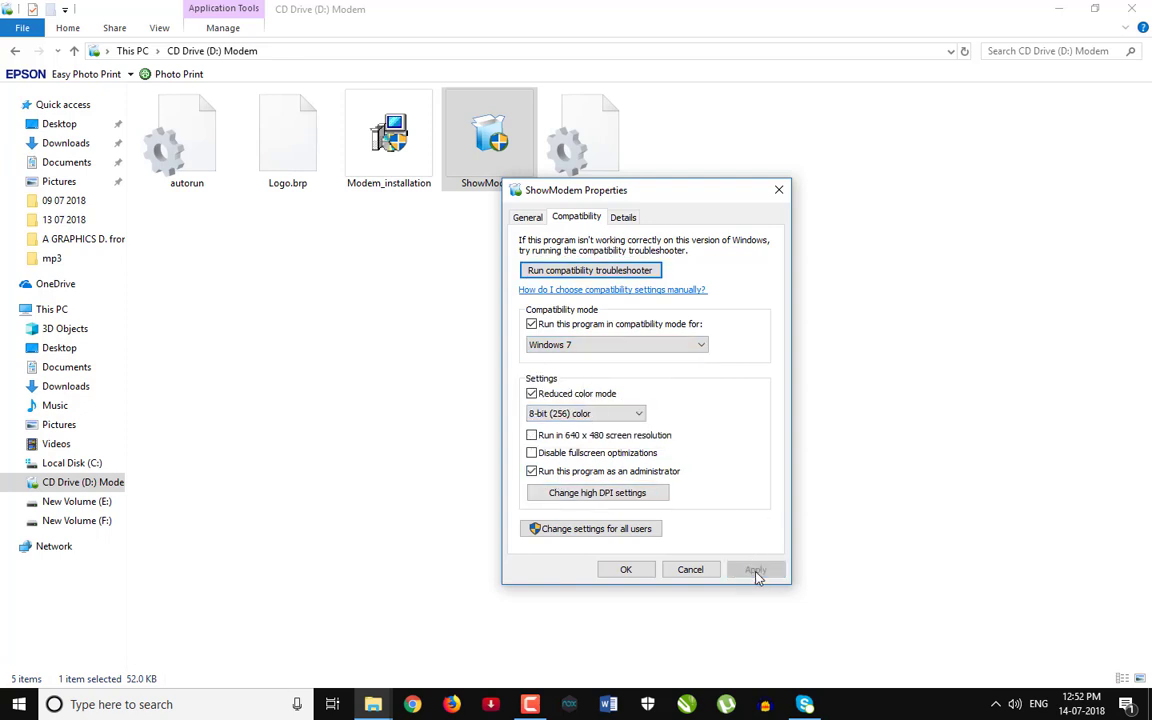
left_click(626, 570)
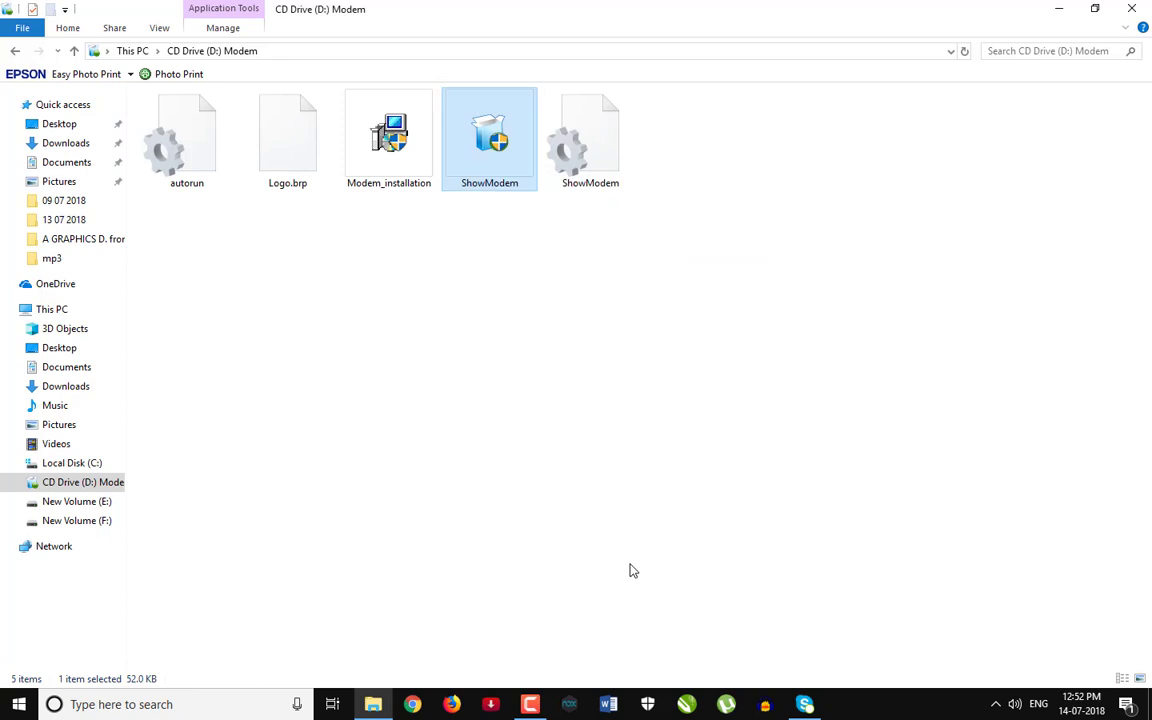
Run the install program from the Modem CD drive and install MMX353G 3G USB Manager with the default destination and desktop icon
left_click(14, 51)
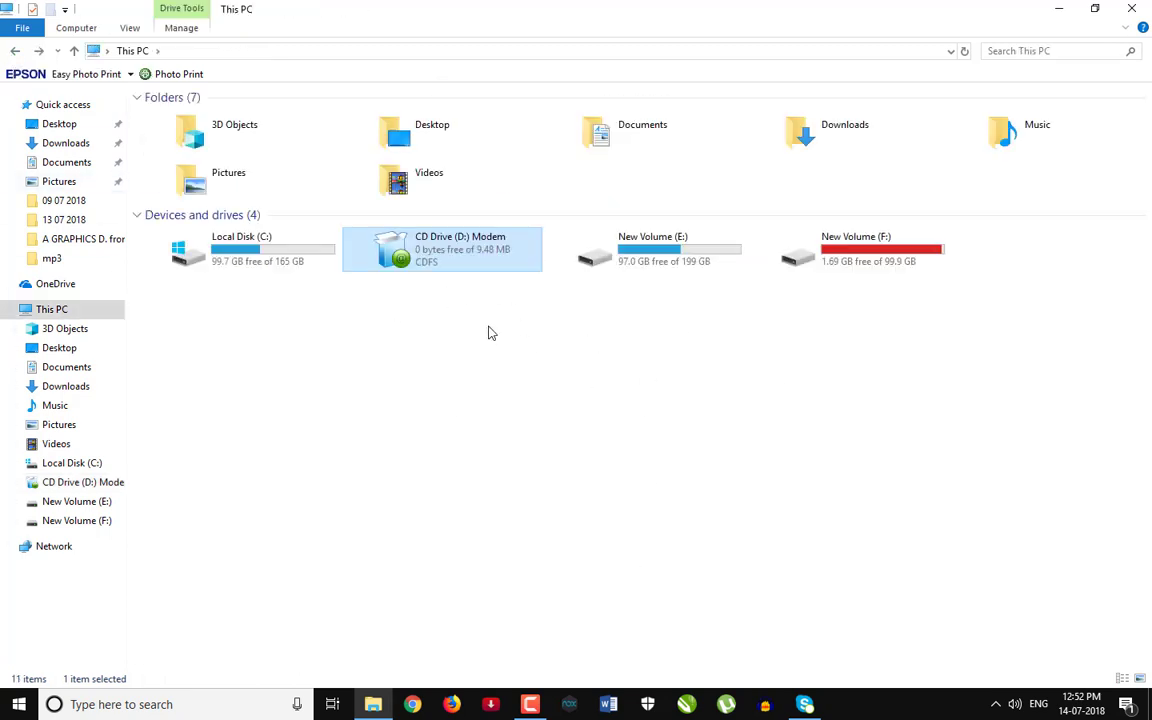
right_click(431, 260)
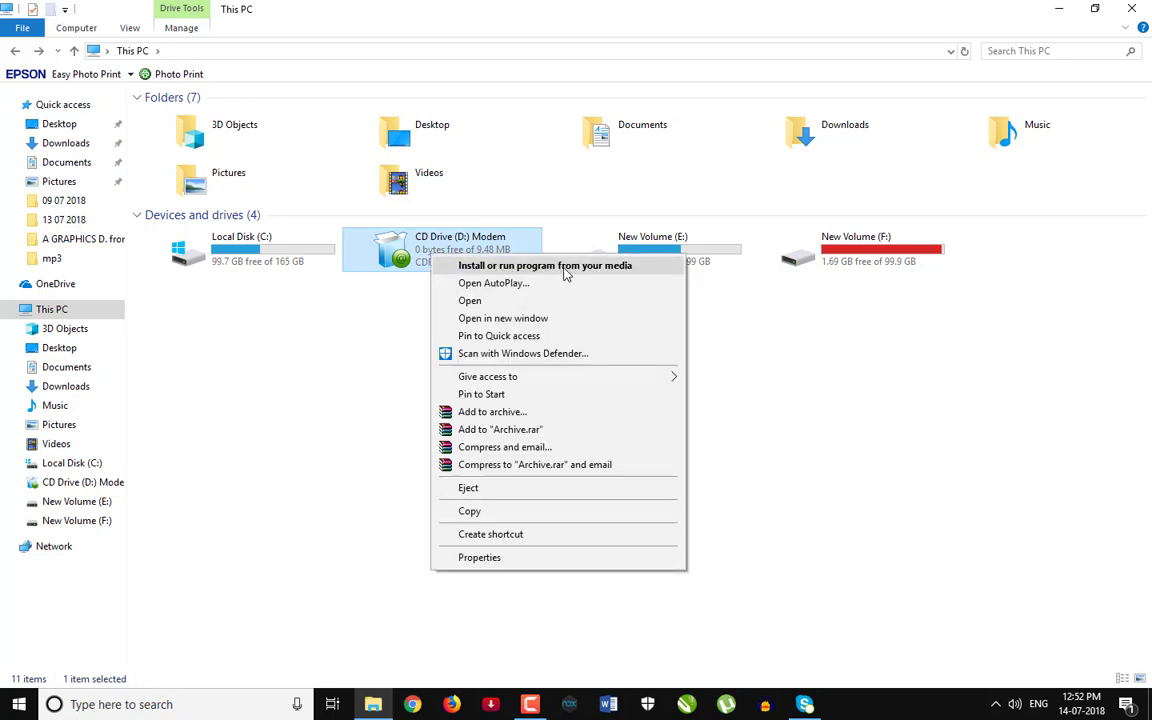
left_click(517, 272)
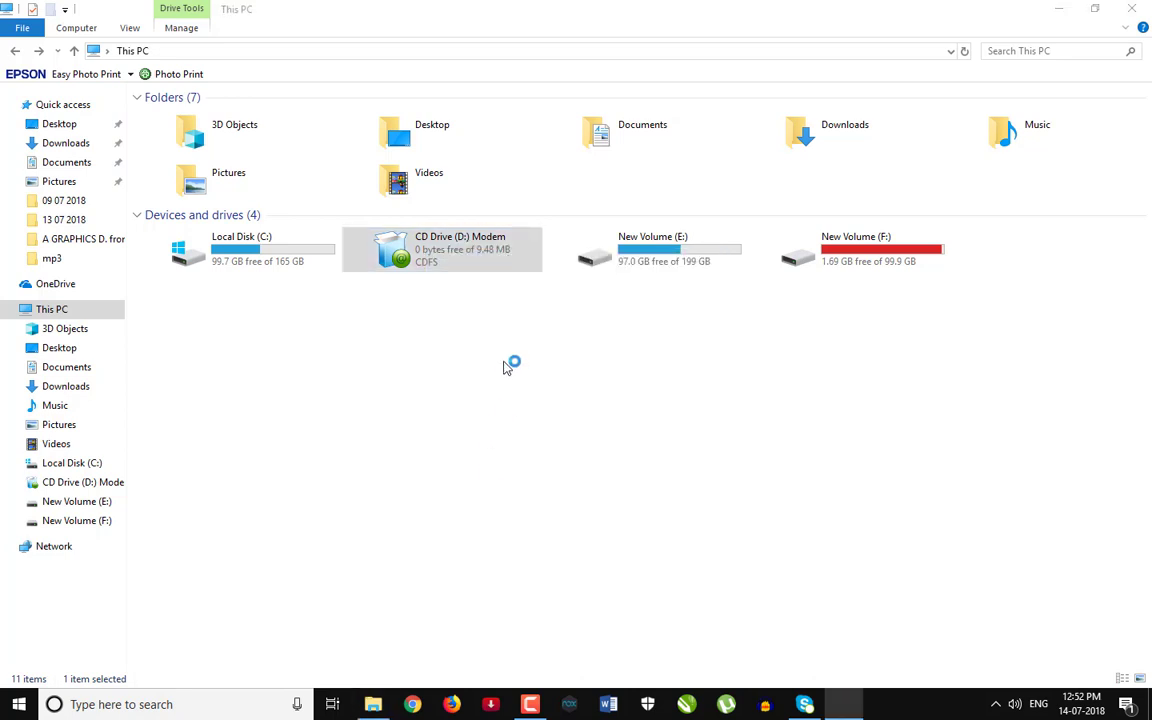
left_click(666, 480)
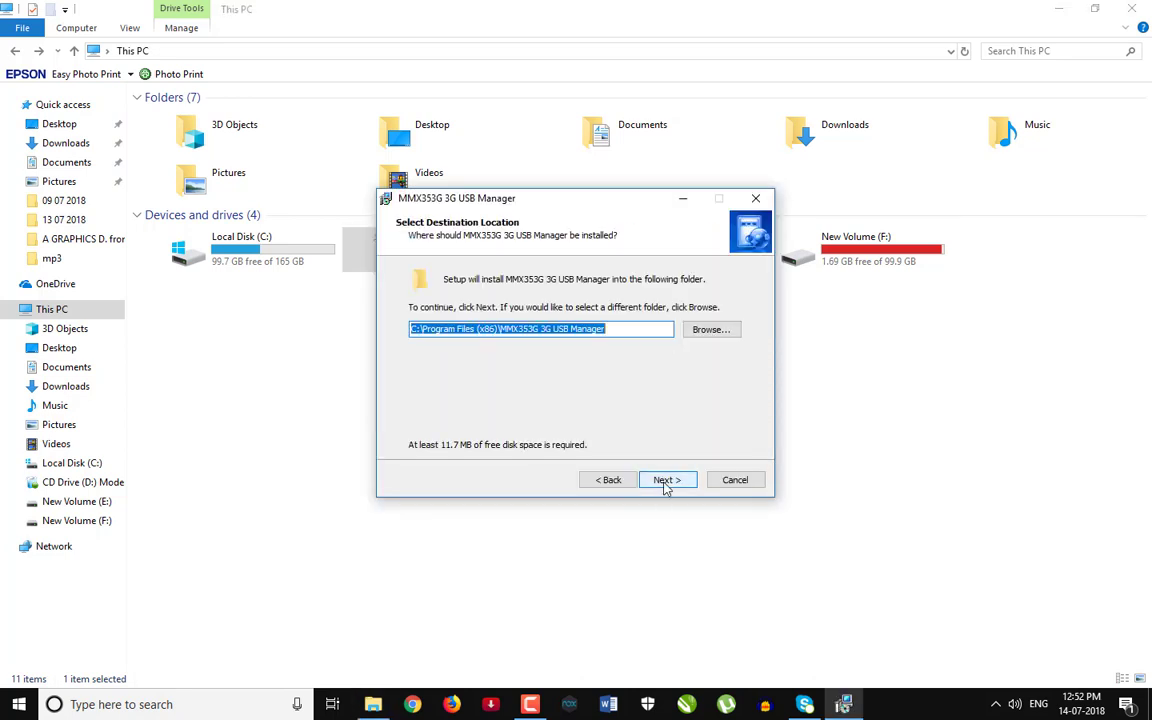
left_click(666, 480)
left_click(665, 480)
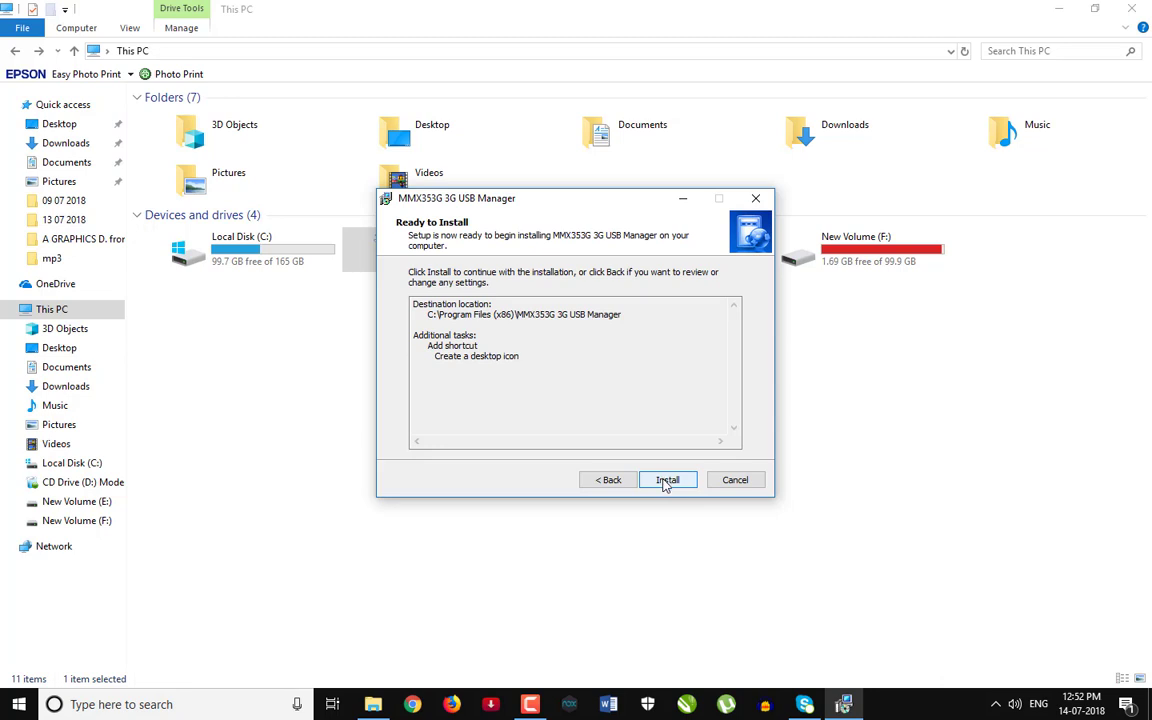
left_click(665, 481)
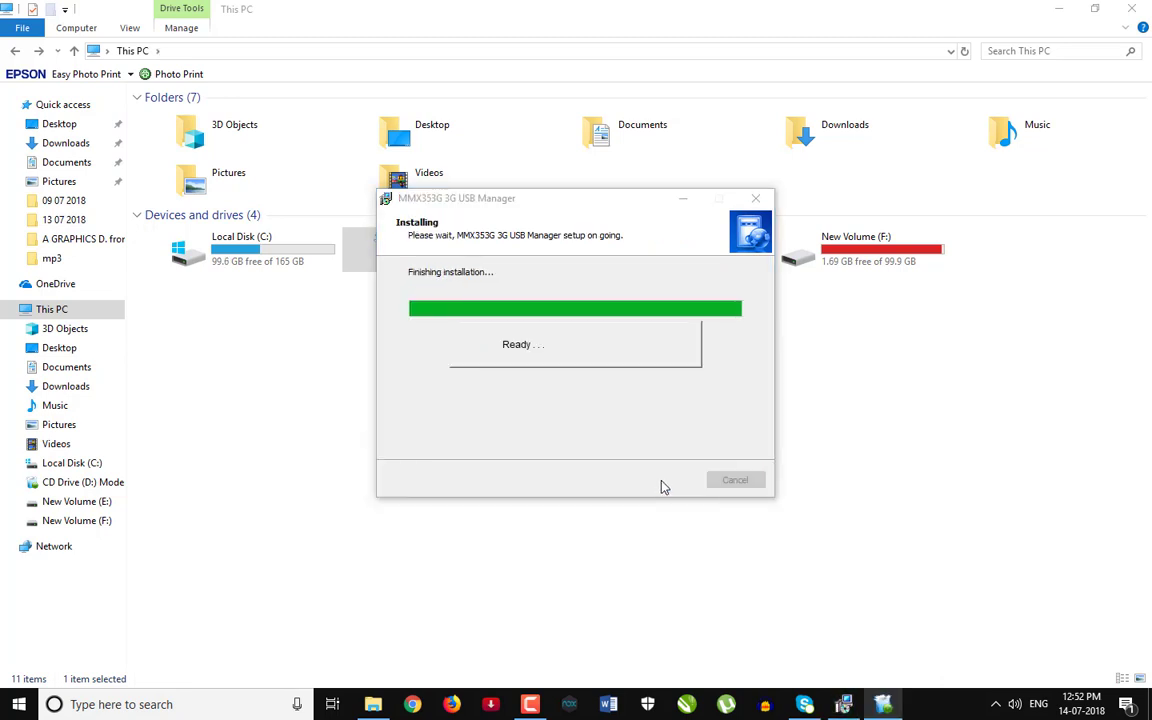
Finish the MMX353G 3G USB Manager setup with the option to restart the computer later
left_click(545, 708)
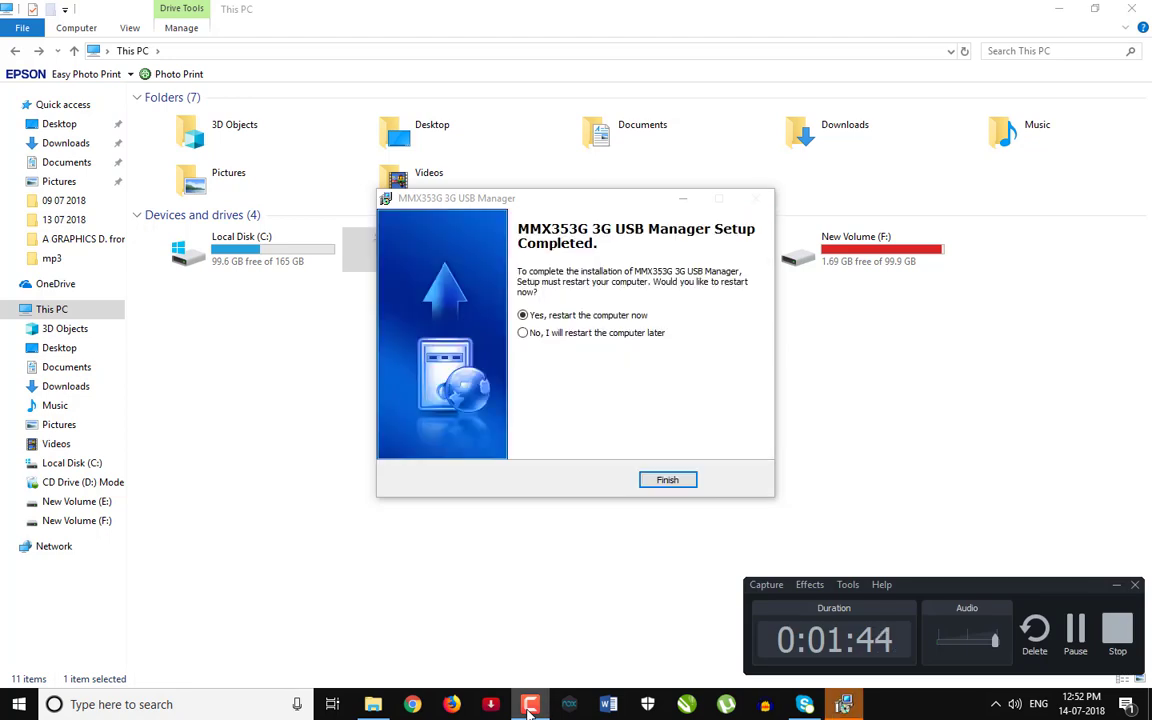
left_click(601, 388)
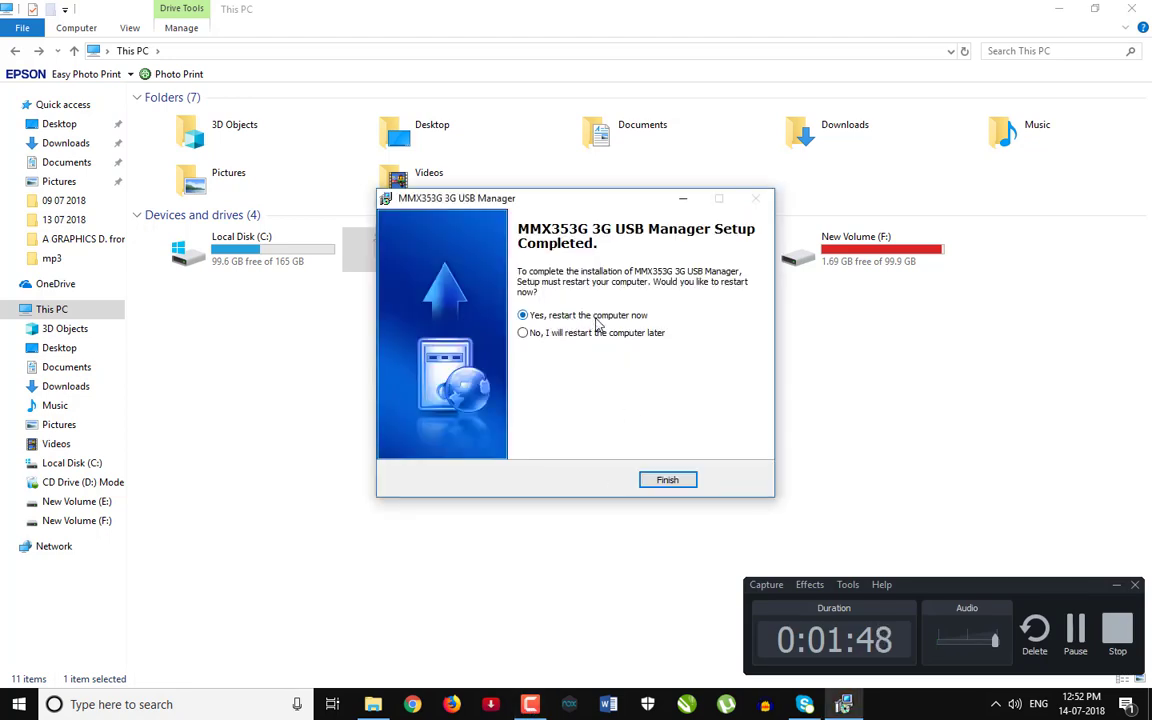
left_click(536, 334)
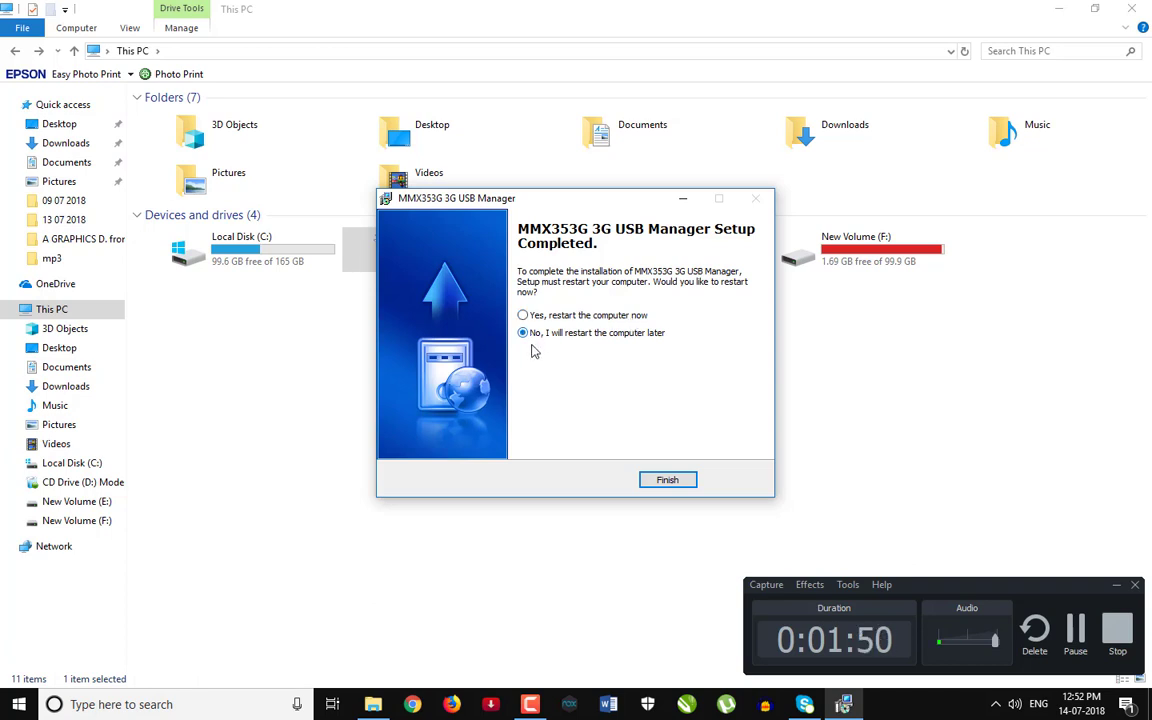
left_click(668, 481)
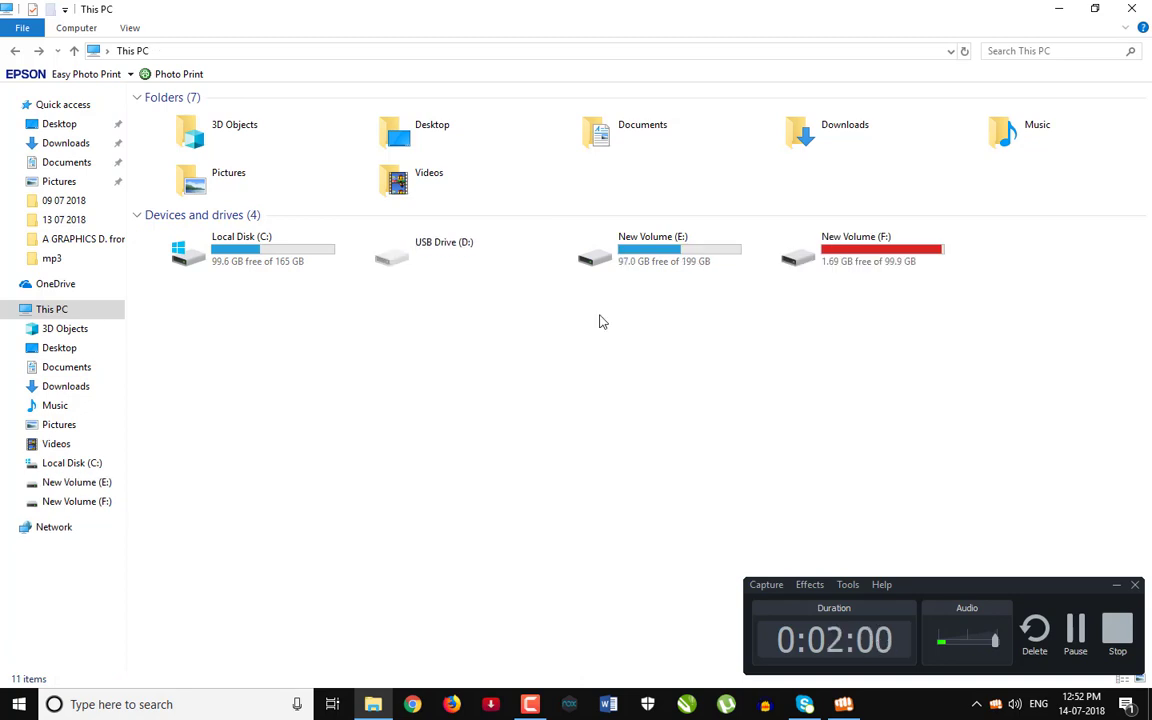
left_click(1078, 632)
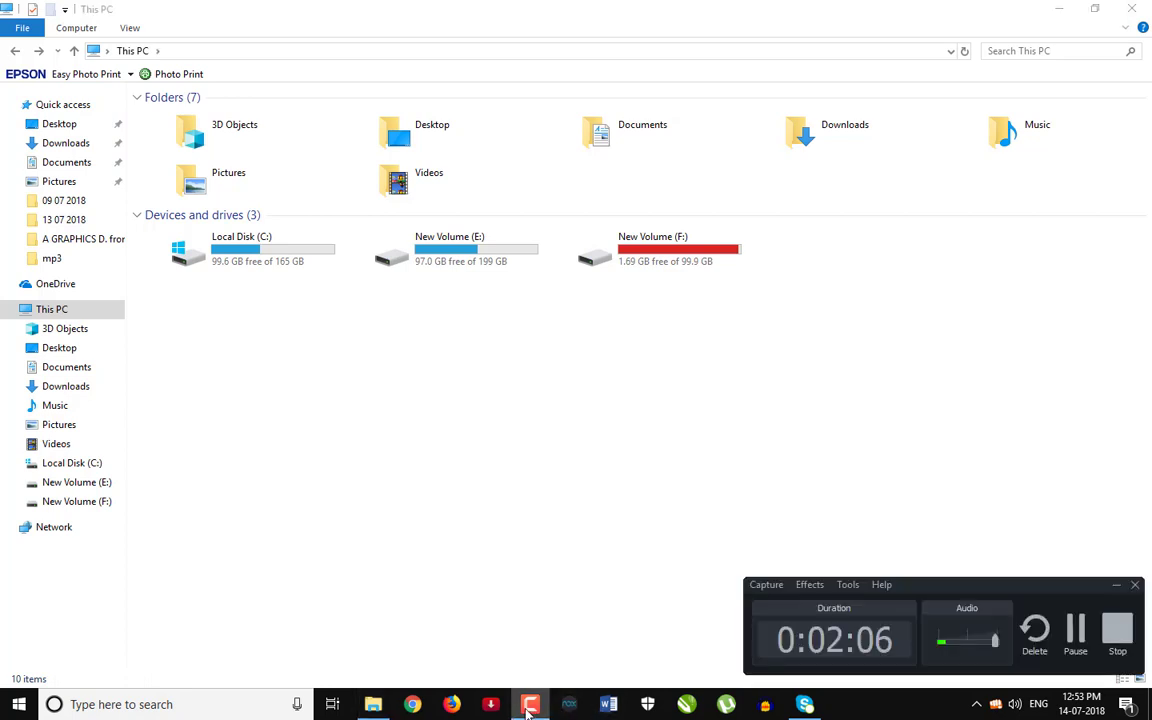
Open the MMX353G 3G USB Manager folder inside Program Files (x86) on drive C, showing the drive's contents as a compact list
double_click(258, 258)
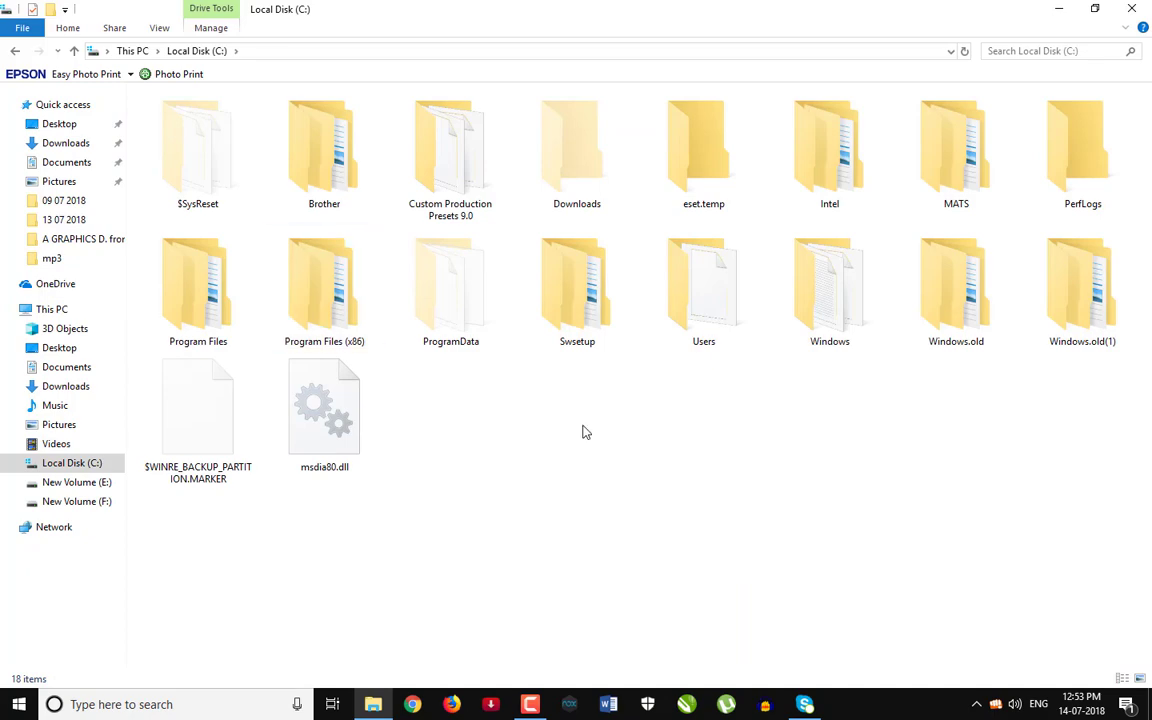
scroll(581, 432, "down", 2, "ctrl")
scroll(585, 432, "down", 5, "ctrl")
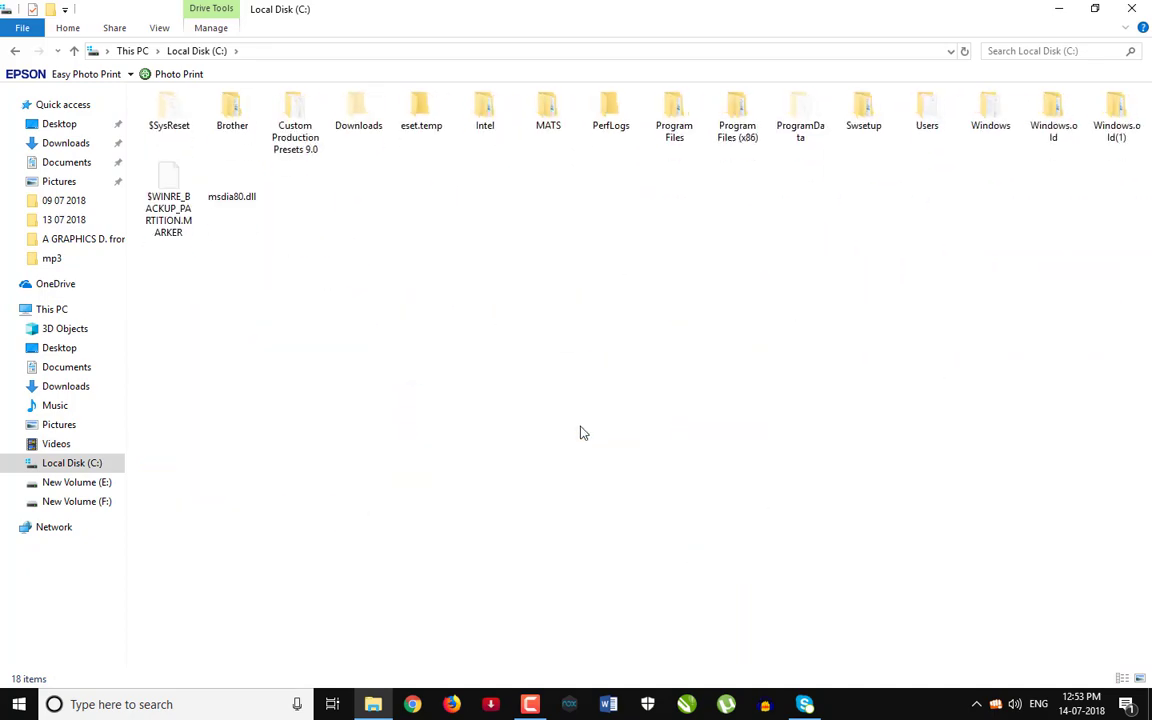
scroll(583, 435, "up", 4, "ctrl")
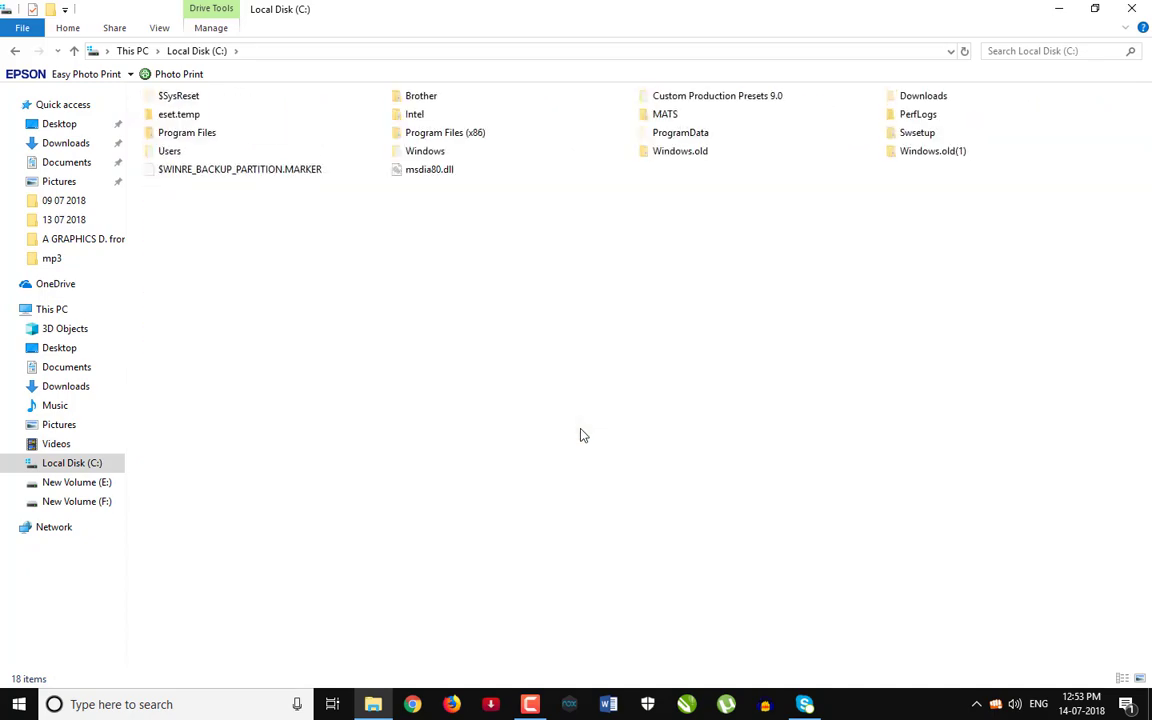
scroll(583, 435, "down", 1, "ctrl")
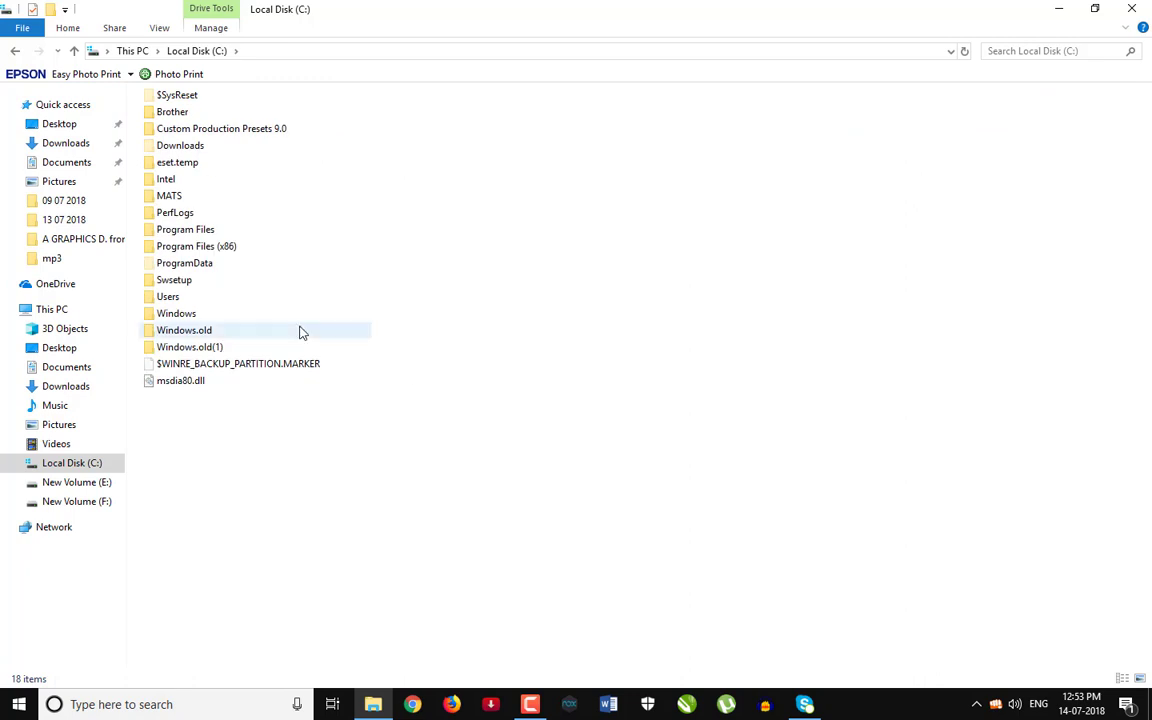
double_click(203, 250)
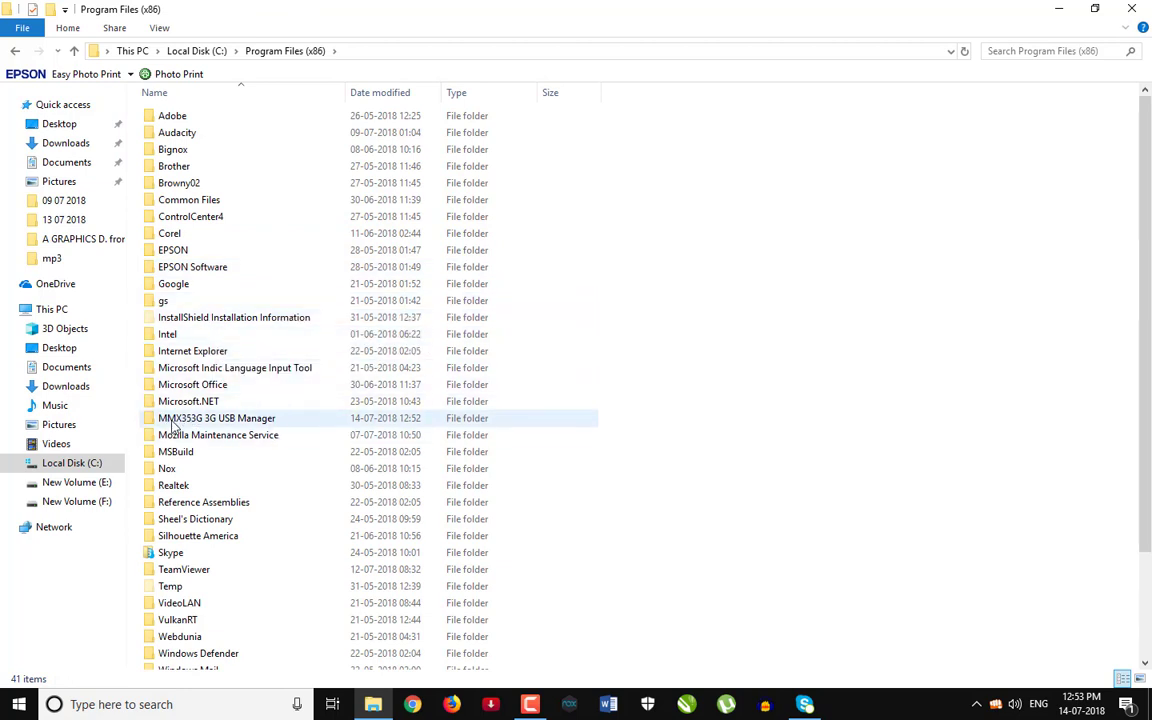
double_click(250, 420)
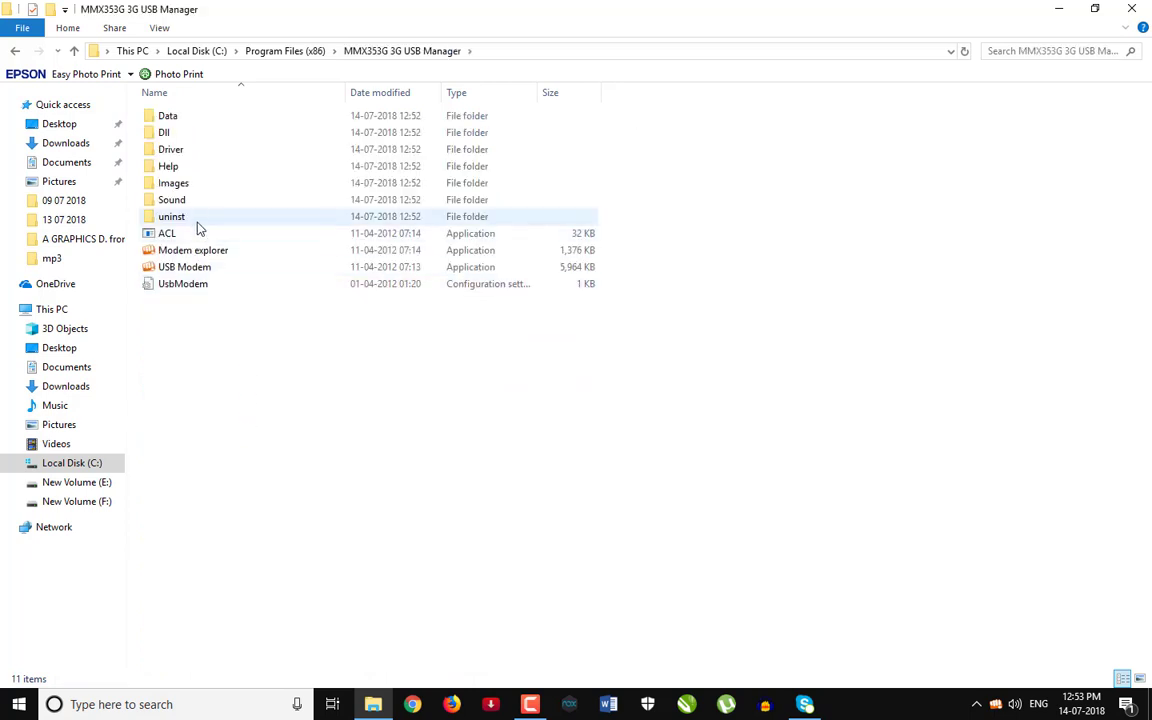
Open the Win7_64 subfolder of the Driver folder and install the cmnsmdm setup information file
double_click(180, 157)
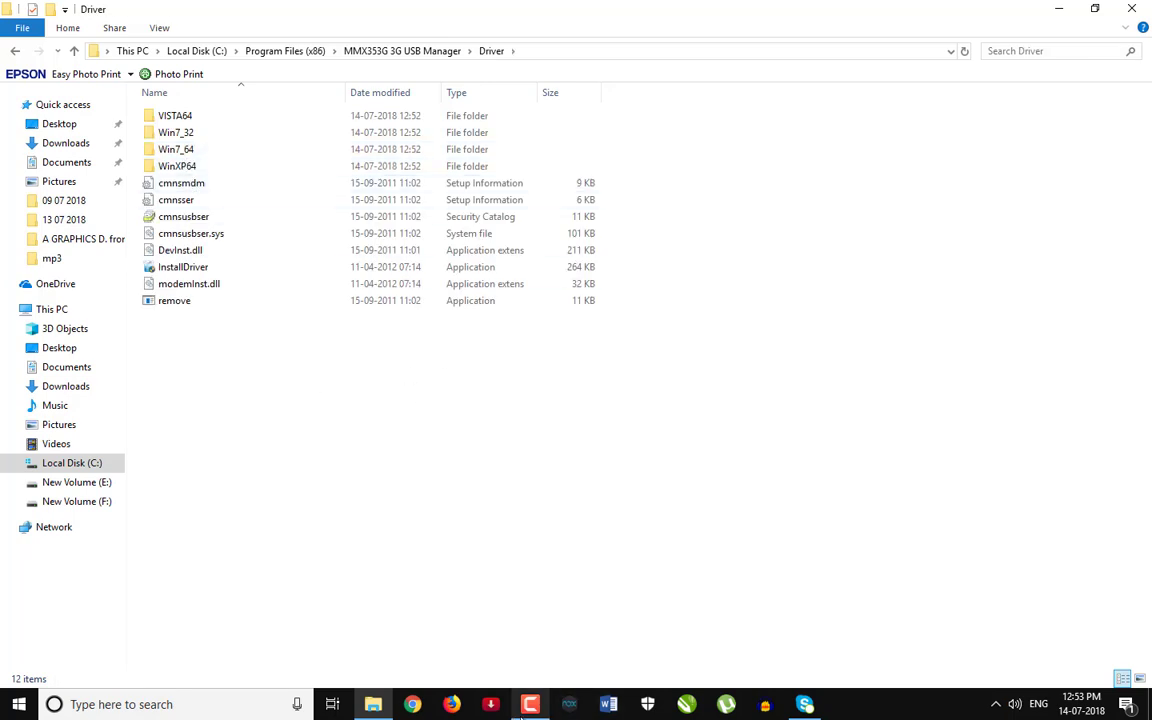
left_click(520, 705)
left_click(1072, 636)
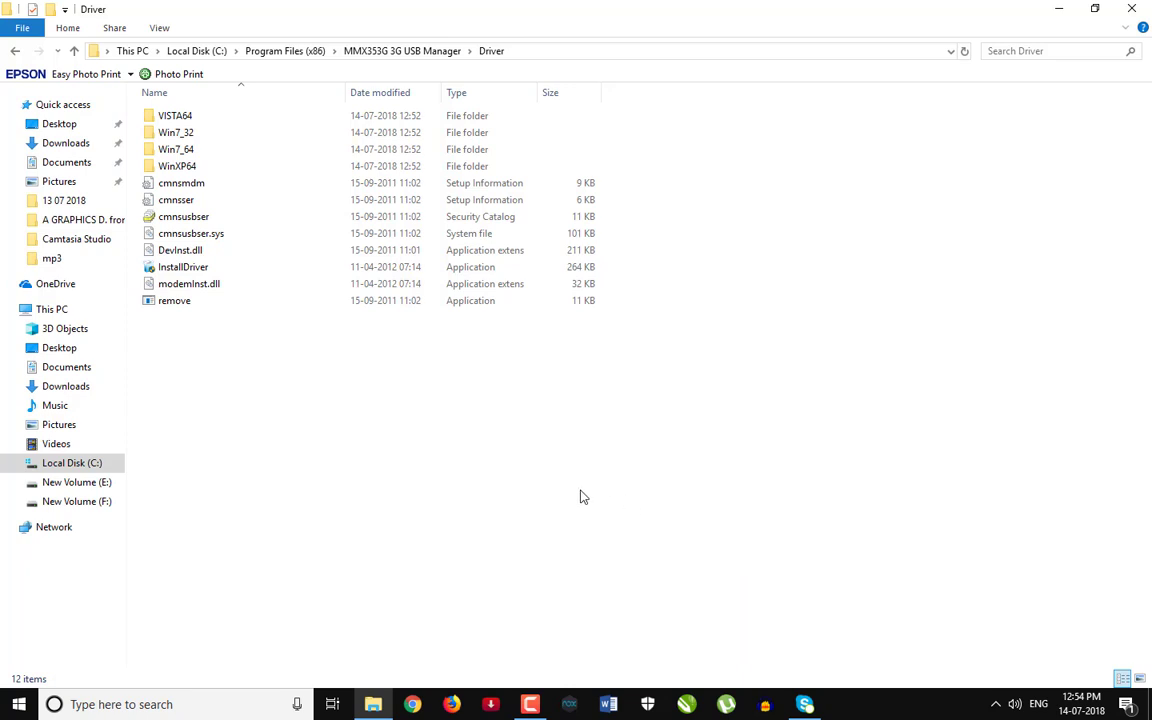
double_click(203, 154)
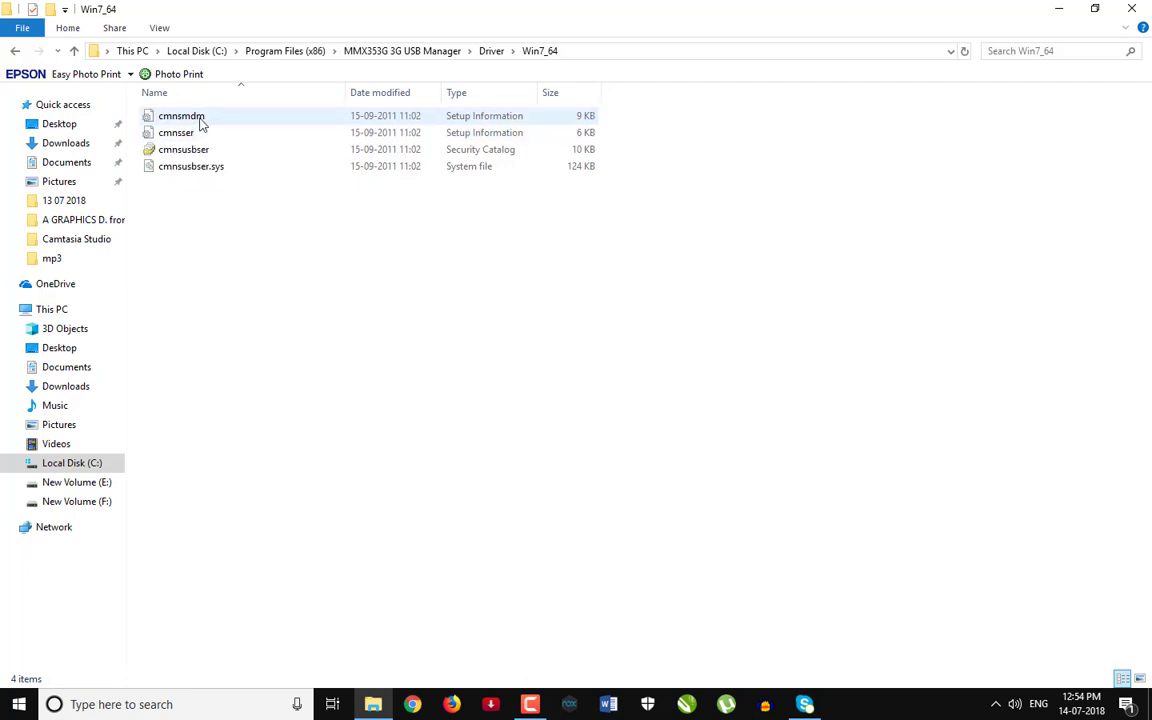
left_click(201, 121)
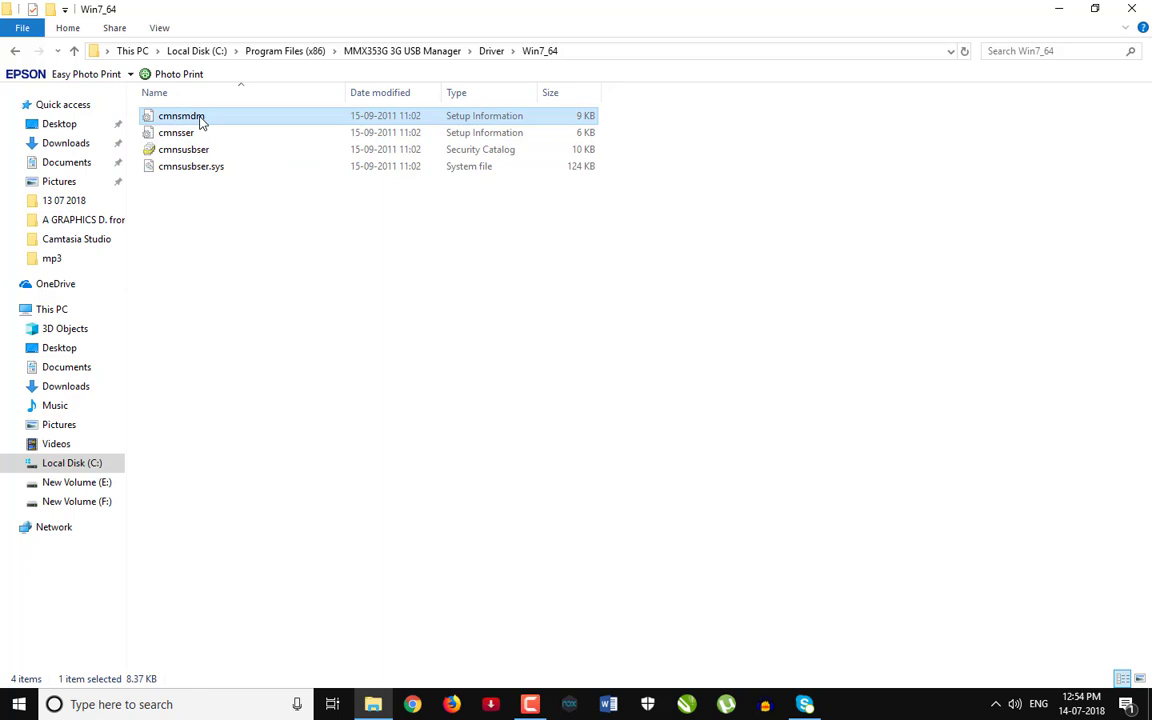
right_click(201, 121)
left_click(239, 146)
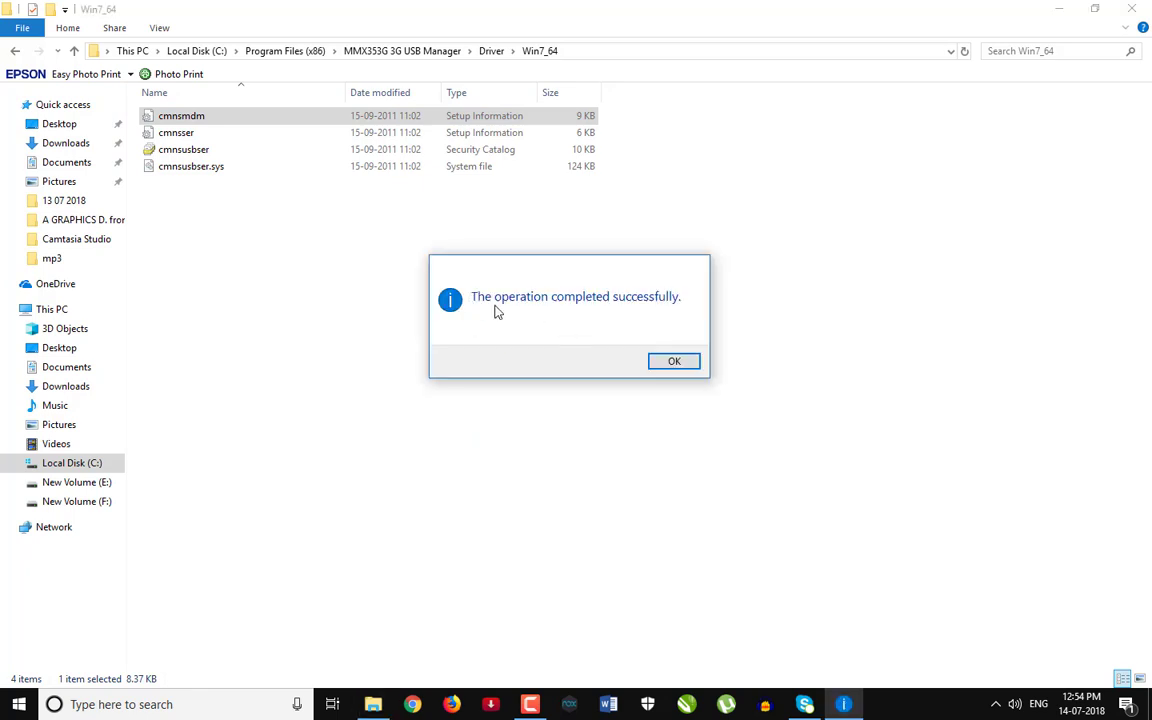
left_click(675, 362)
Install the cmnsser setup information file from the same folder and postpone the computer restart
left_click(174, 139)
right_click(174, 139)
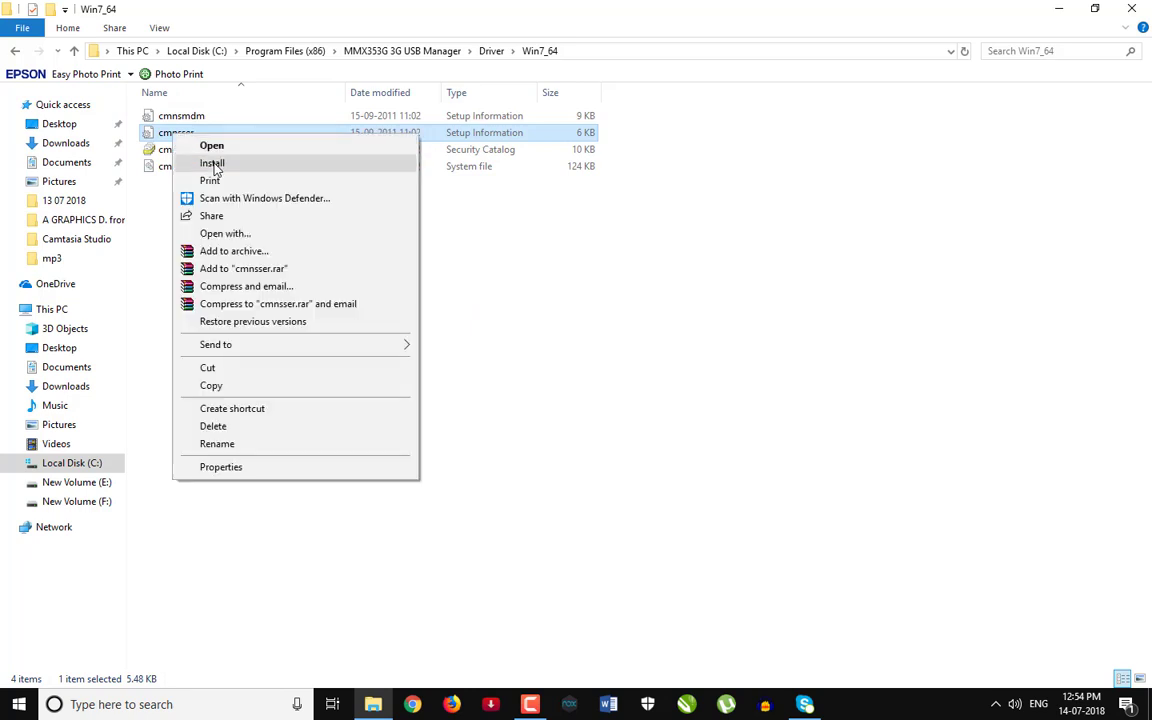
left_click(212, 166)
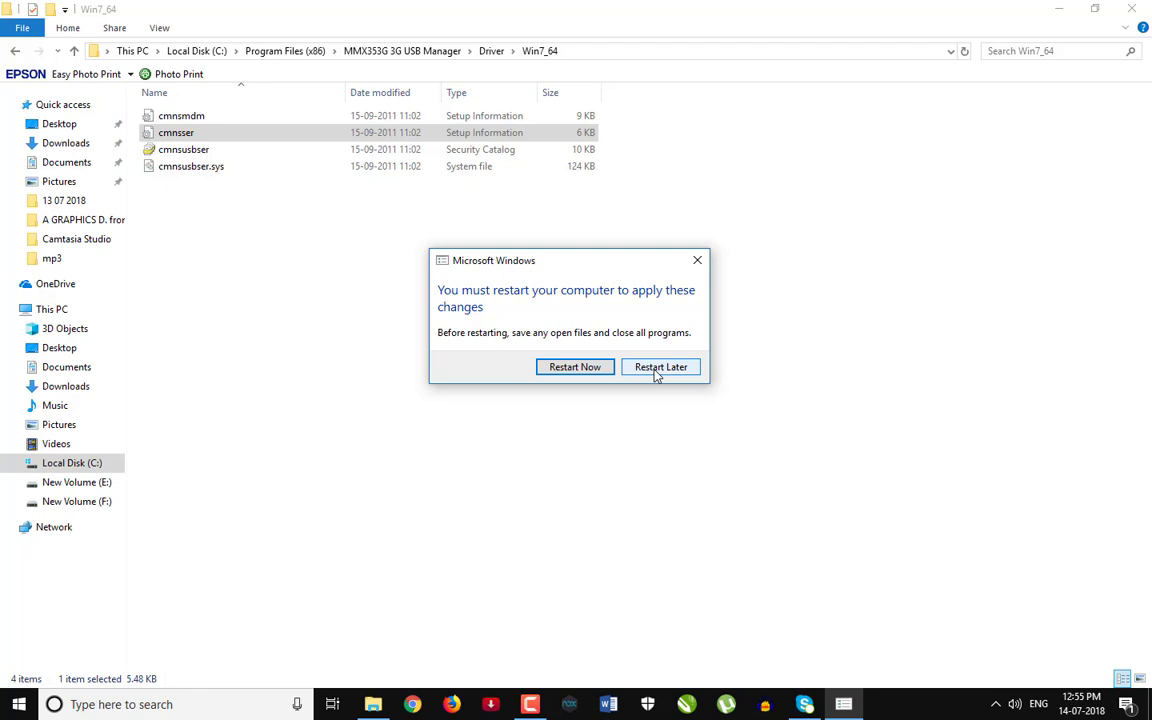
left_click(656, 367)
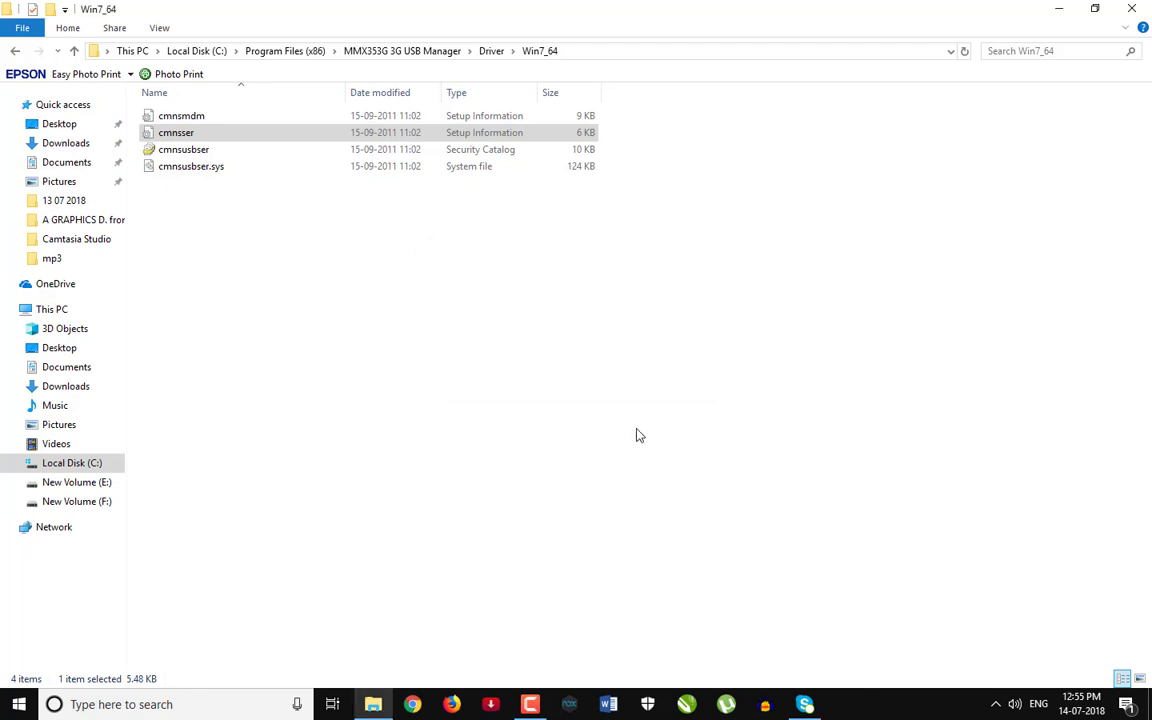
Show the desktop and re-sort its icons to bring the MMX353G 3G USB Manager shortcut into view
left_click(1066, 8)
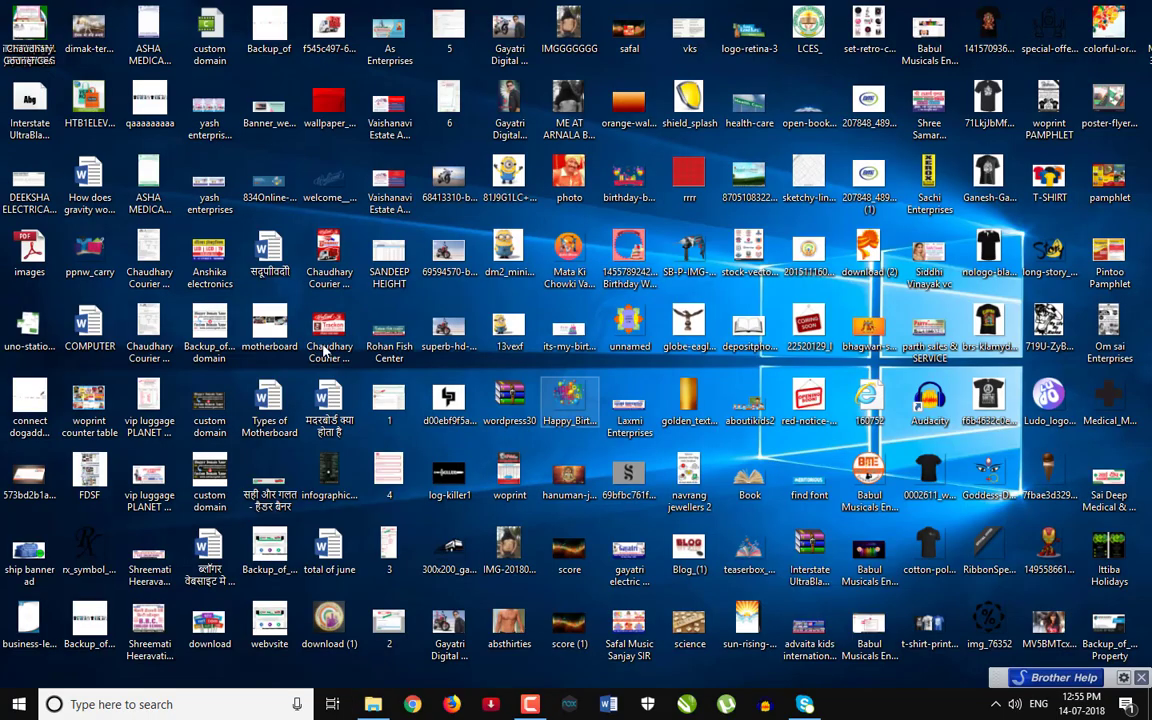
right_click(58, 286)
mouse_move(237, 316)
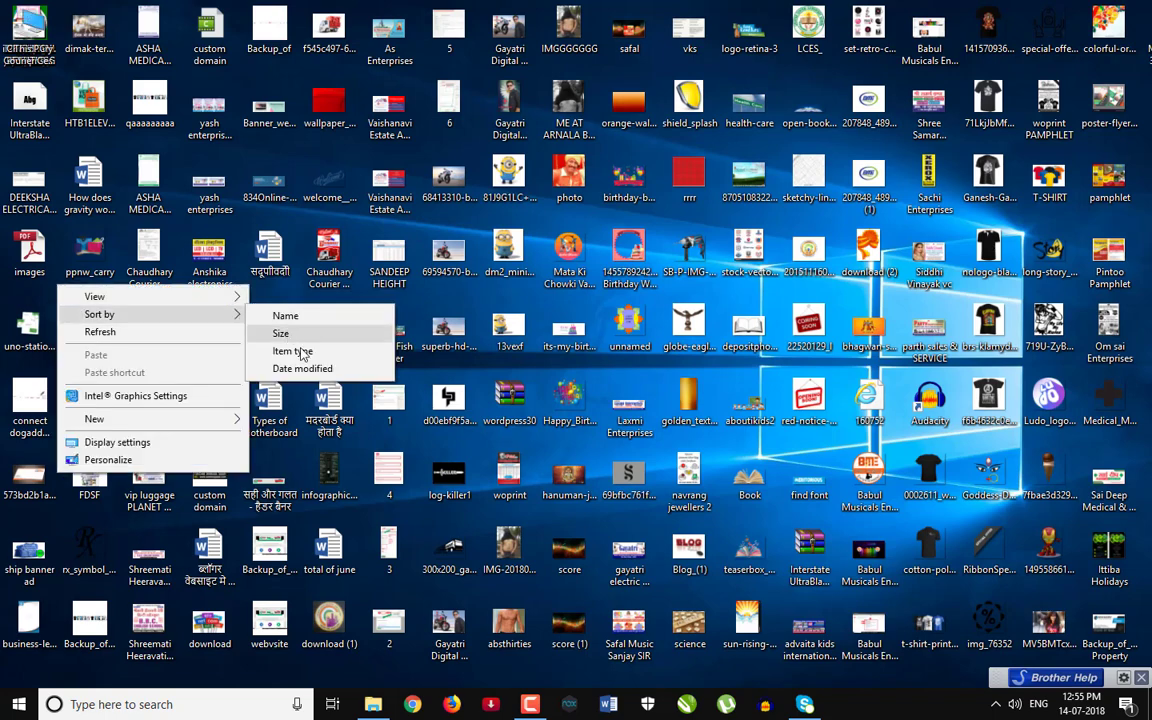
left_click(301, 354)
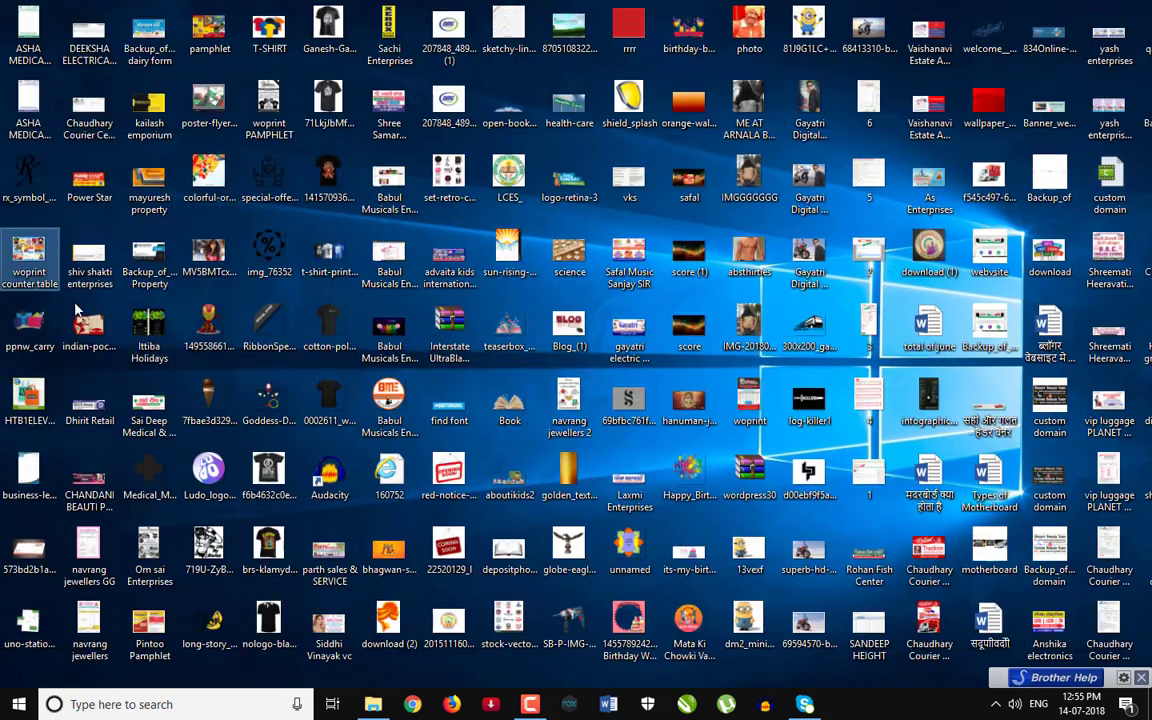
right_click(50, 256)
left_click(3, 307)
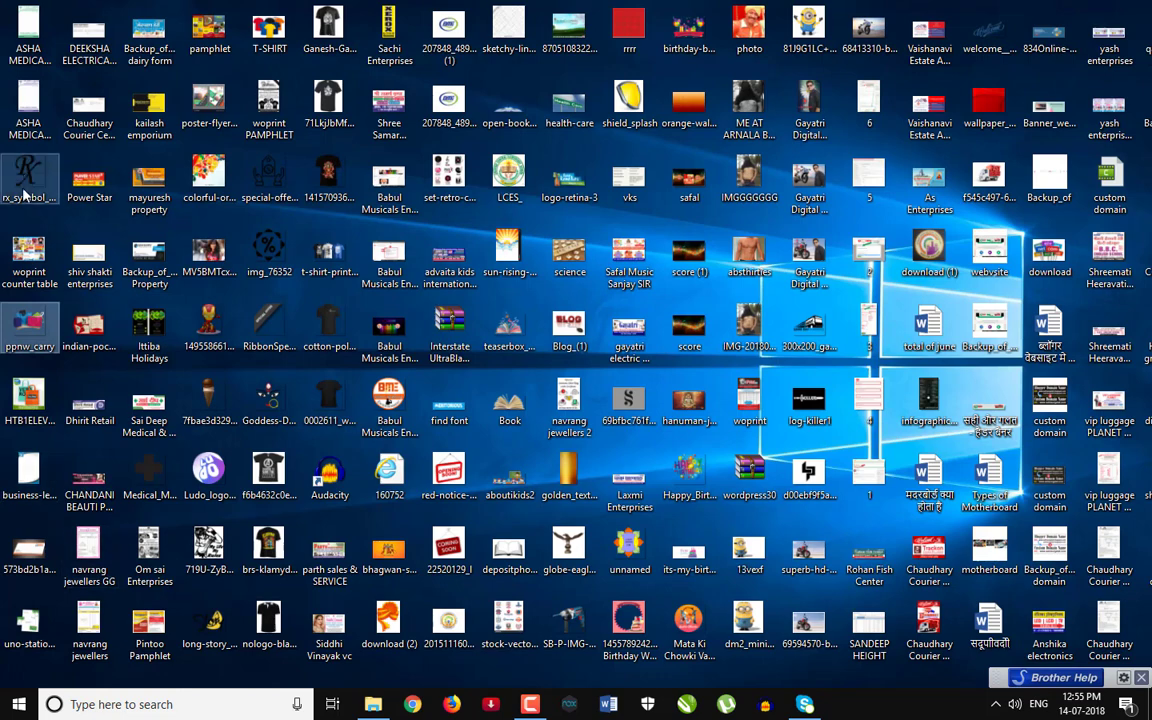
right_click(60, 155)
mouse_move(140, 183)
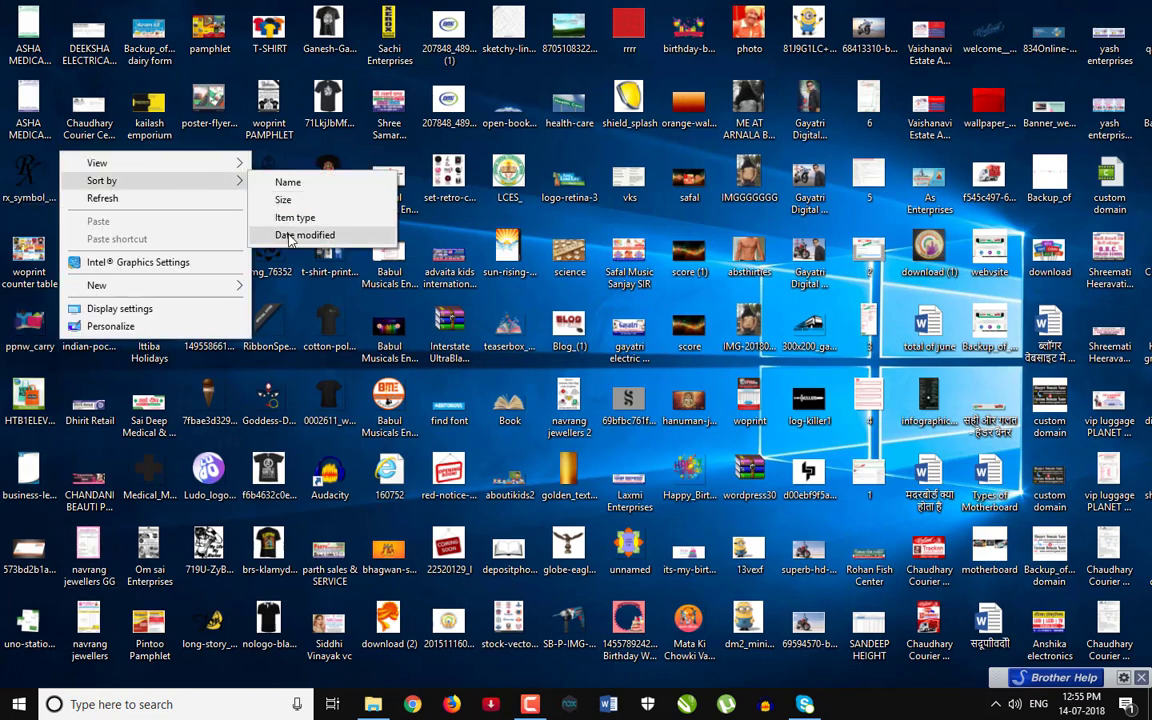
left_click(256, 213)
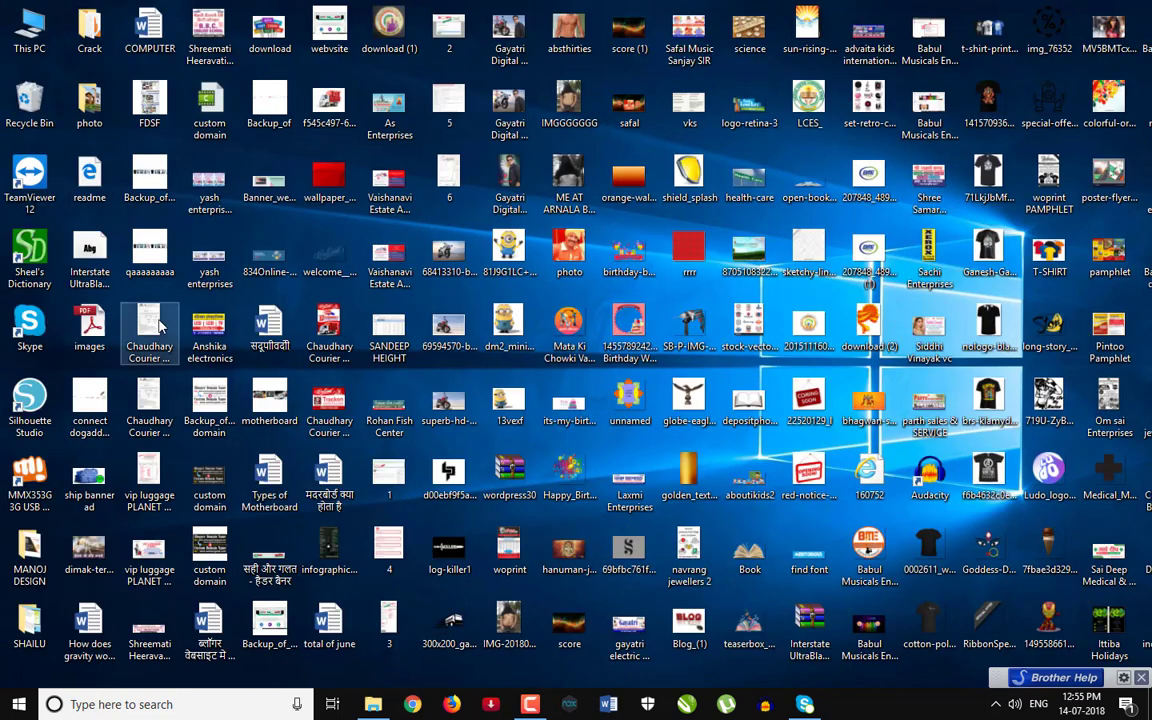
Run MMX353G 3G USB Manager from its desktop shortcut with administrator rights
left_click(30, 482)
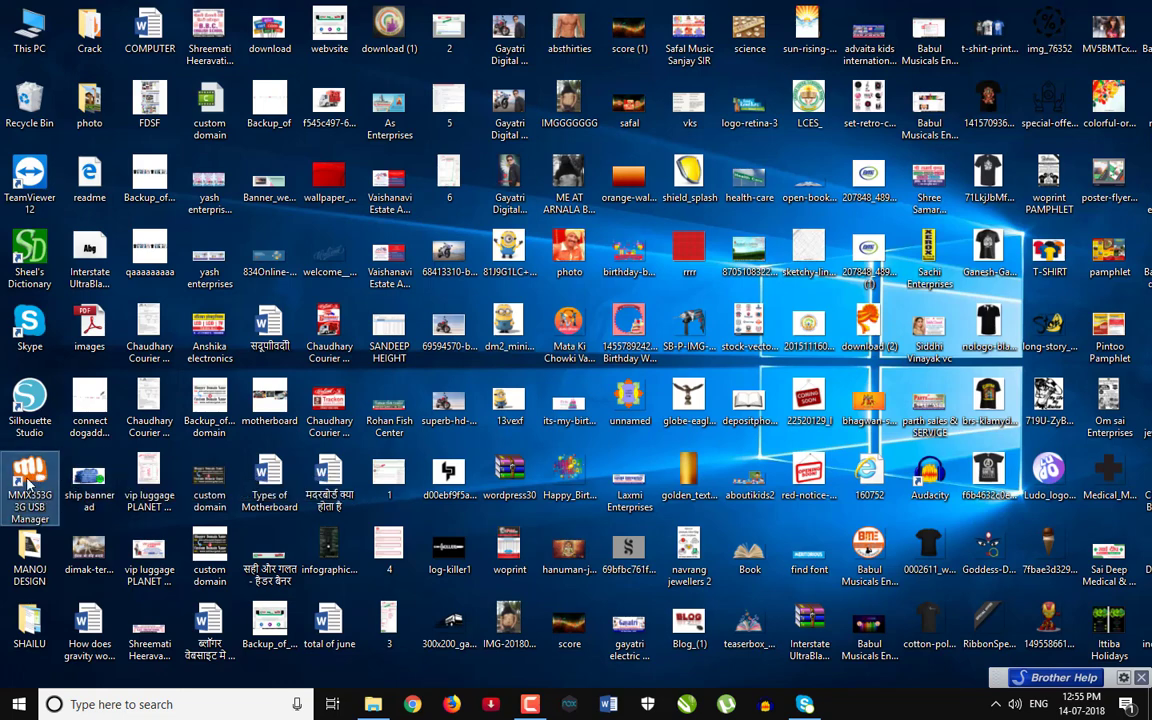
right_click(30, 482)
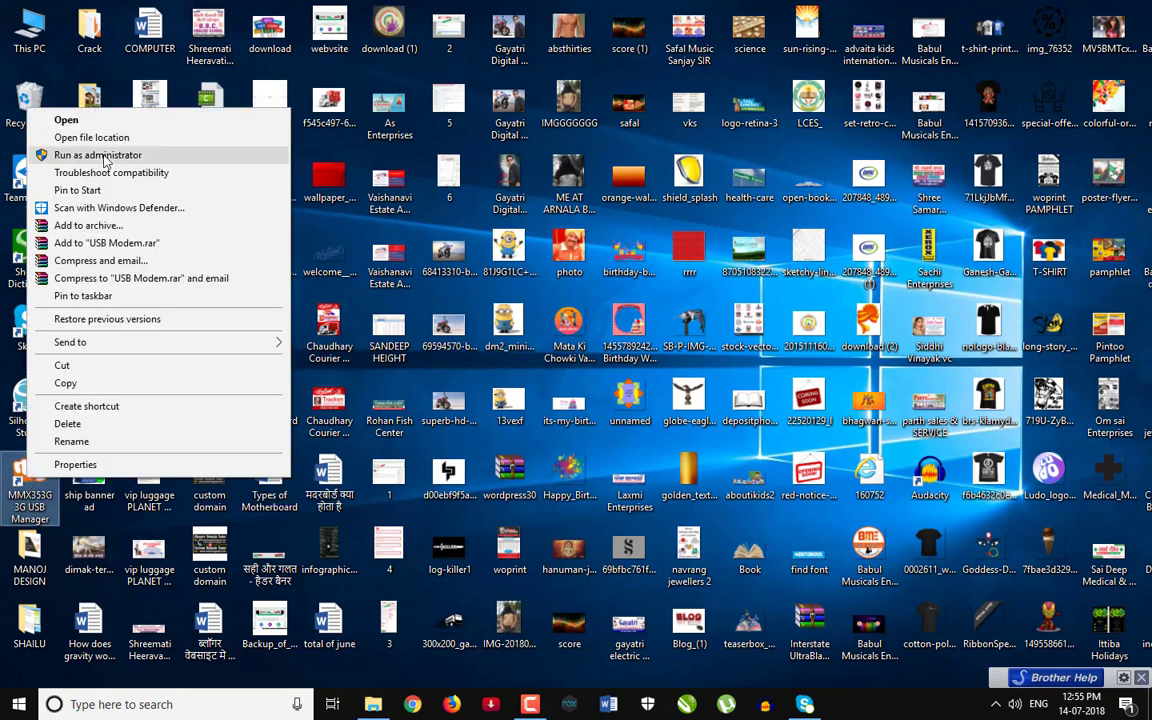
left_click(90, 154)
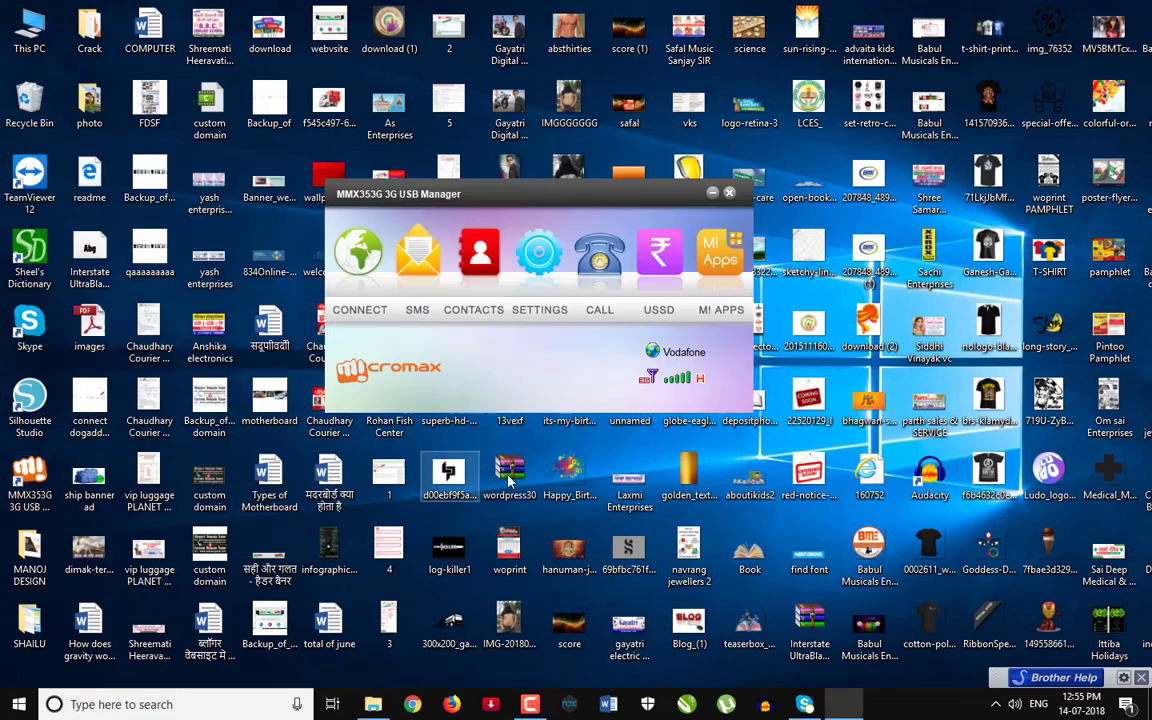
Look at the Network Mode options in the USB Manager's settings
left_click(550, 240)
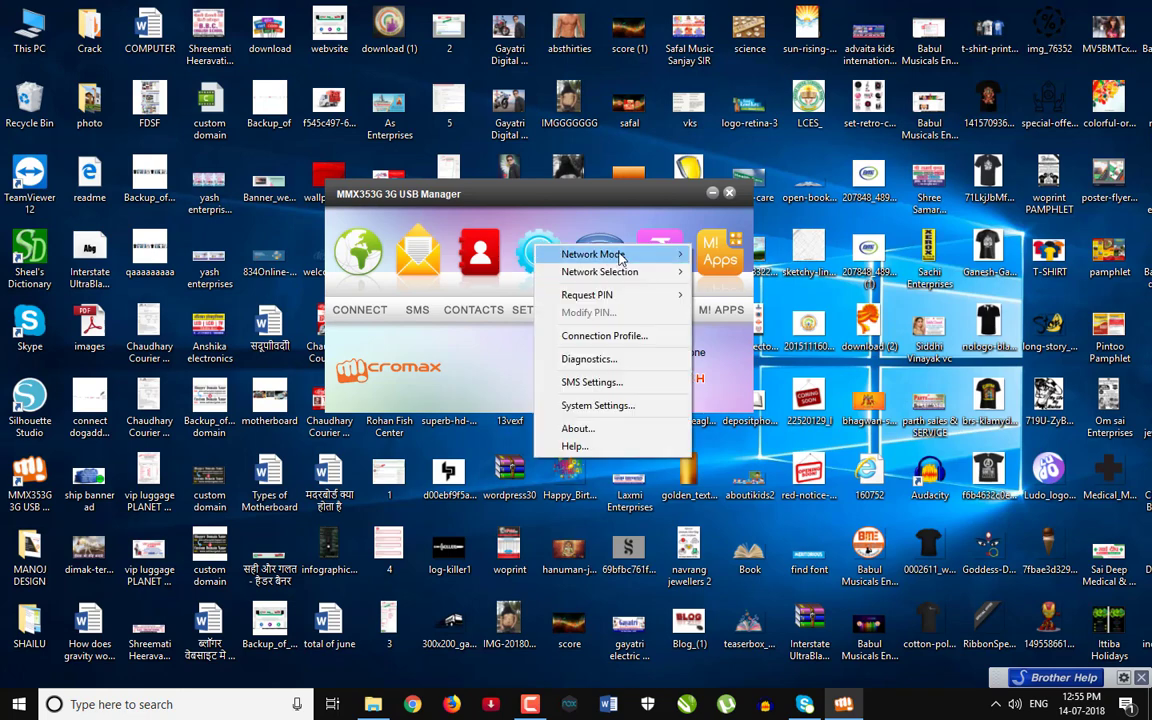
mouse_move(630, 251)
left_click(703, 258)
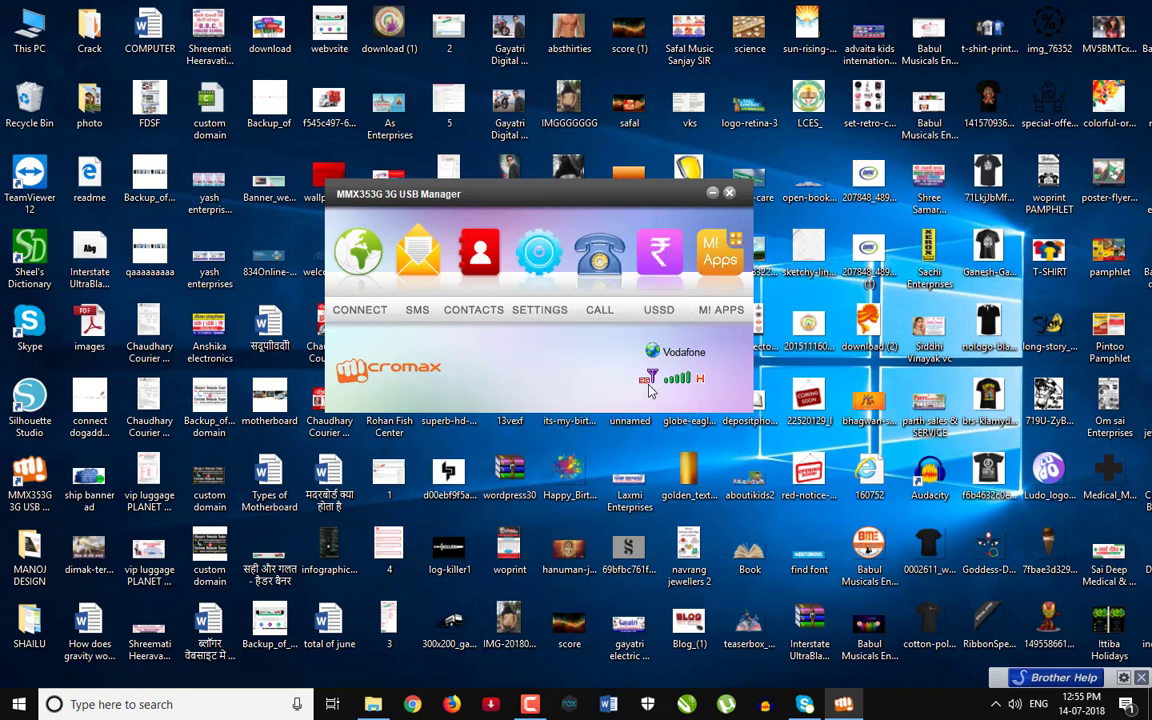